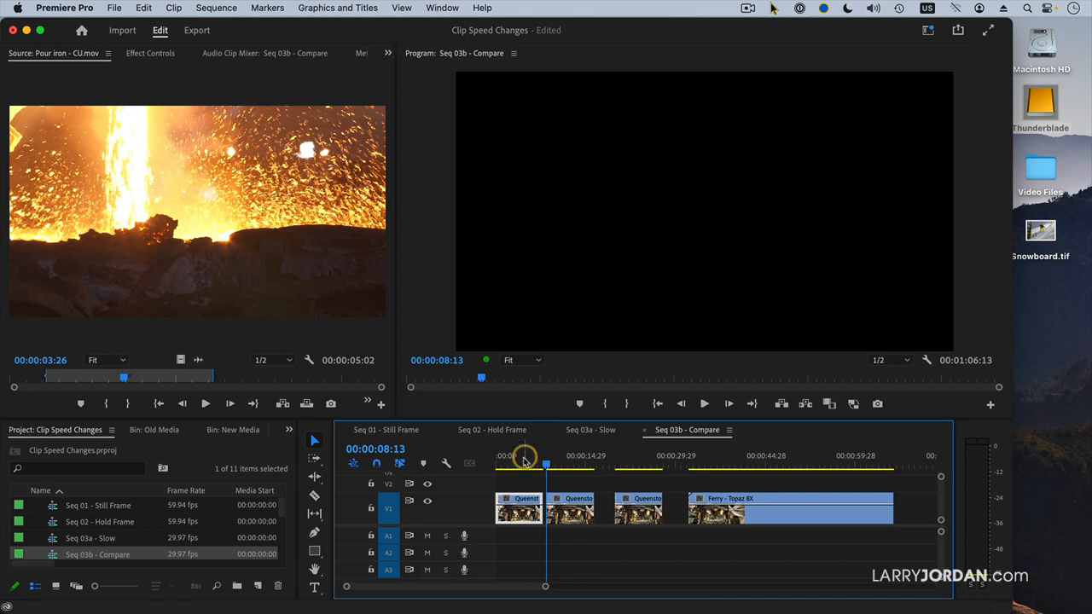
- Play the first clip from the start of the Seq 03b - Compare sequence to view its normal-speed motion
{"action": "left_click_drag", "start_coordinate": [514, 455], "coordinate": [458, 467]}
{"action": "key", "text": "space"}
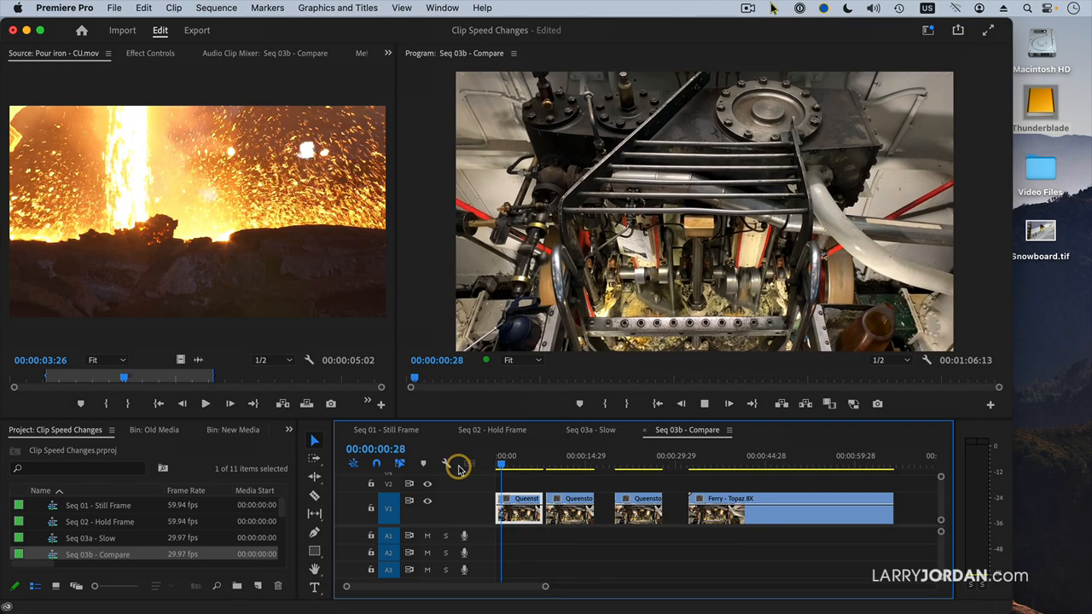
{"action": "key", "text": "space"}
{"action": "key", "text": "space"}
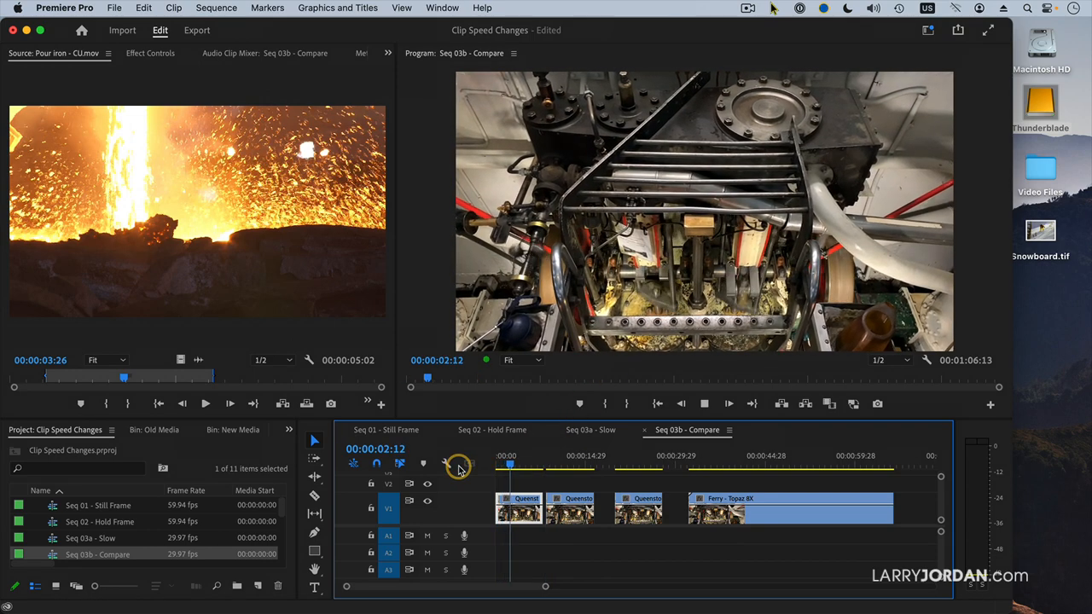
{"action": "key", "text": "space"}
- Try slowing the second timeline clip to 50% speed, play it briefly, and undo the speed change
{"action": "key", "text": "Down"}
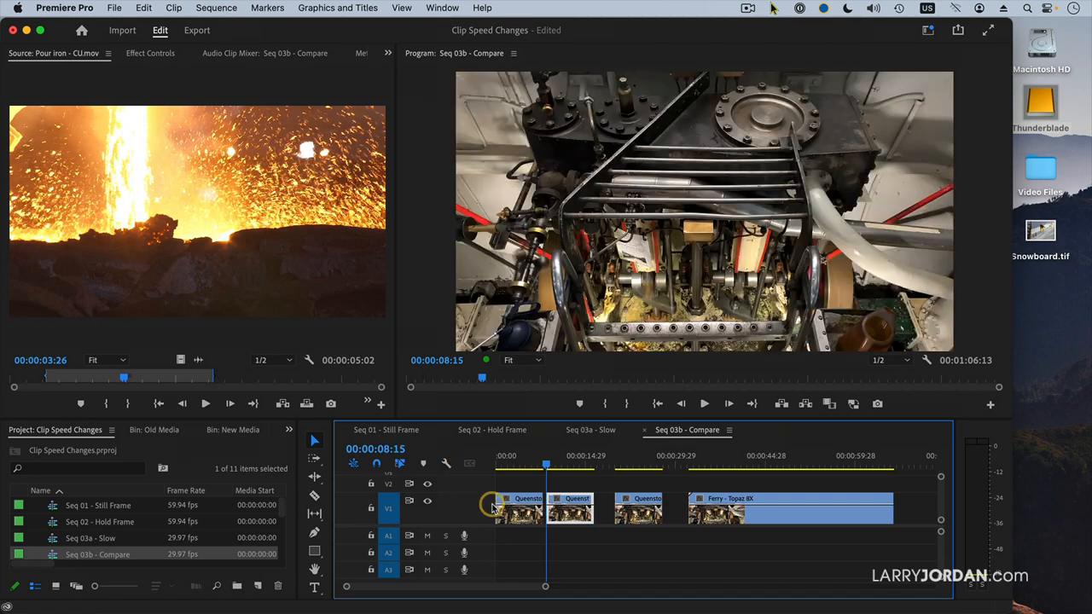
{"action": "key", "text": "super+r"}
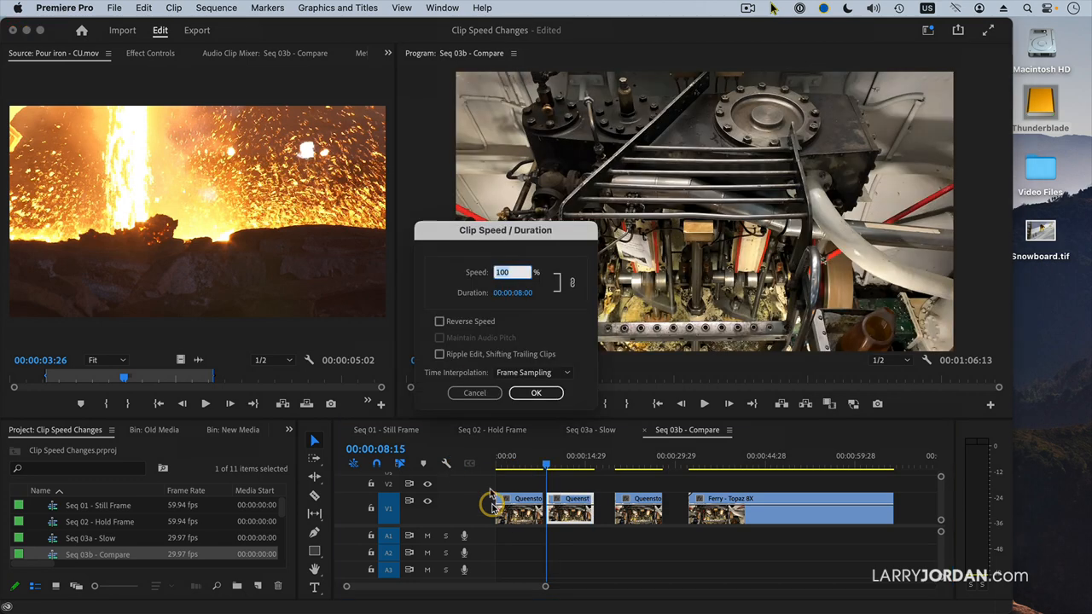
{"action": "left_click", "coordinate": [476, 273]}
{"action": "type", "text": "50"}
{"action": "key", "text": "Tab"}
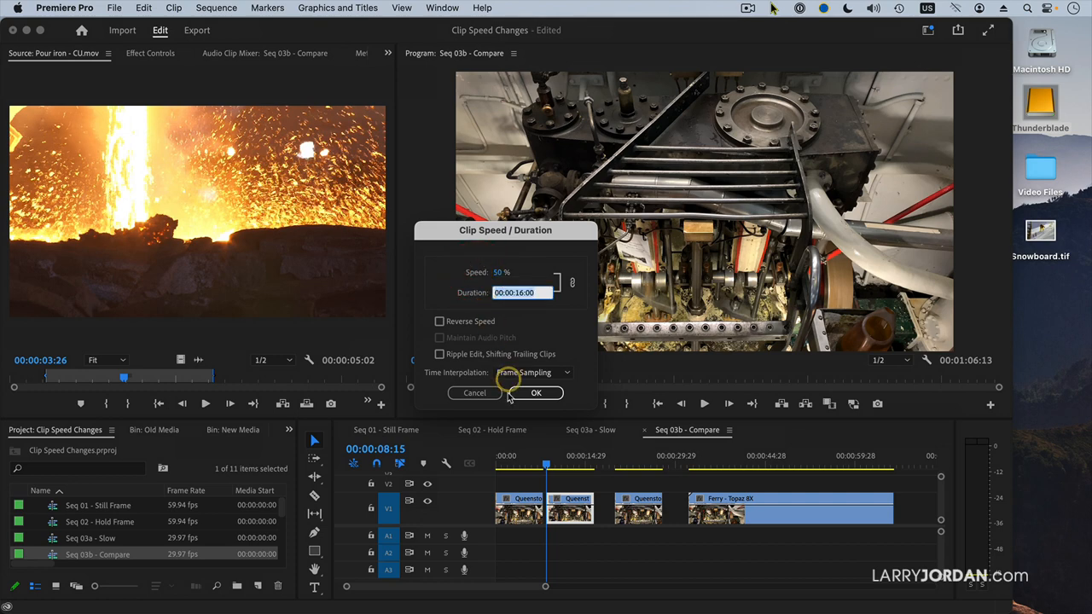
{"action": "left_click", "coordinate": [540, 392]}
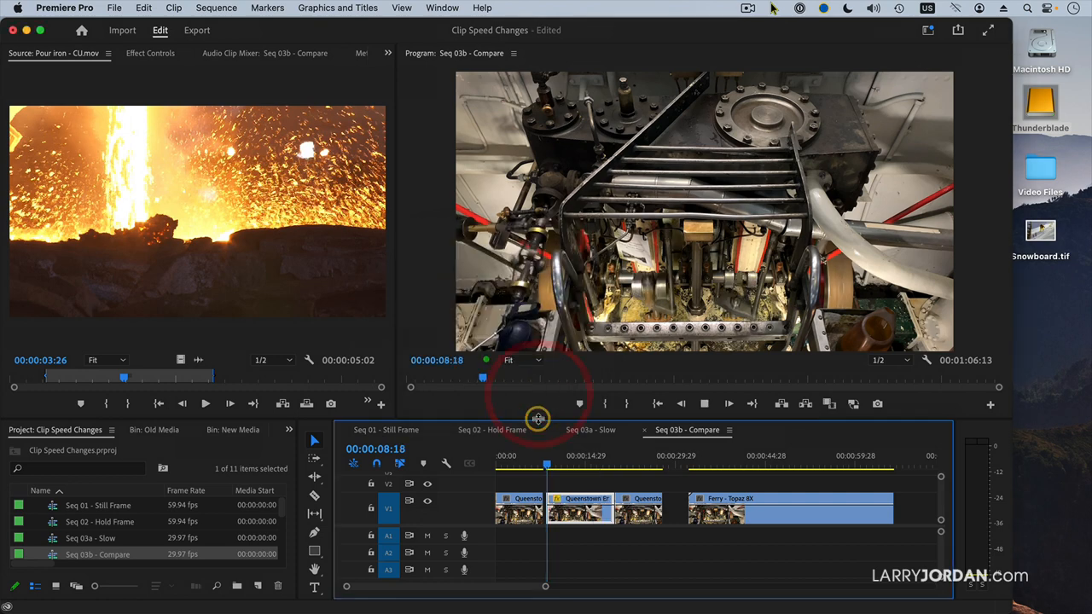
{"action": "key", "text": "space"}
{"action": "key", "text": "super+z"}
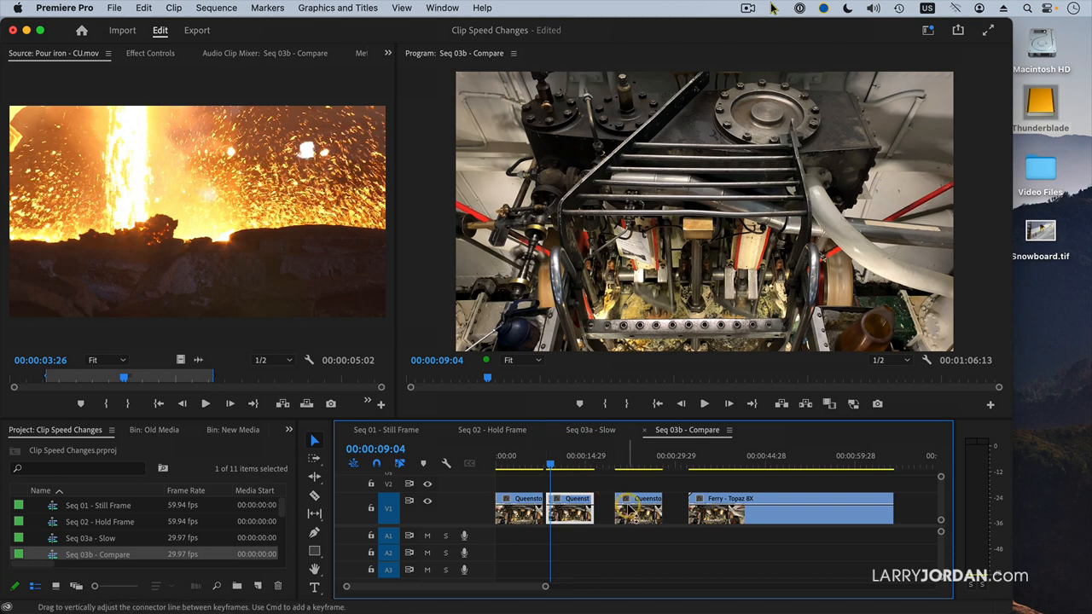
- Set the second timeline clip's speed to 50%
{"action": "left_click", "coordinate": [569, 512]}
{"action": "key", "text": "super+r"}
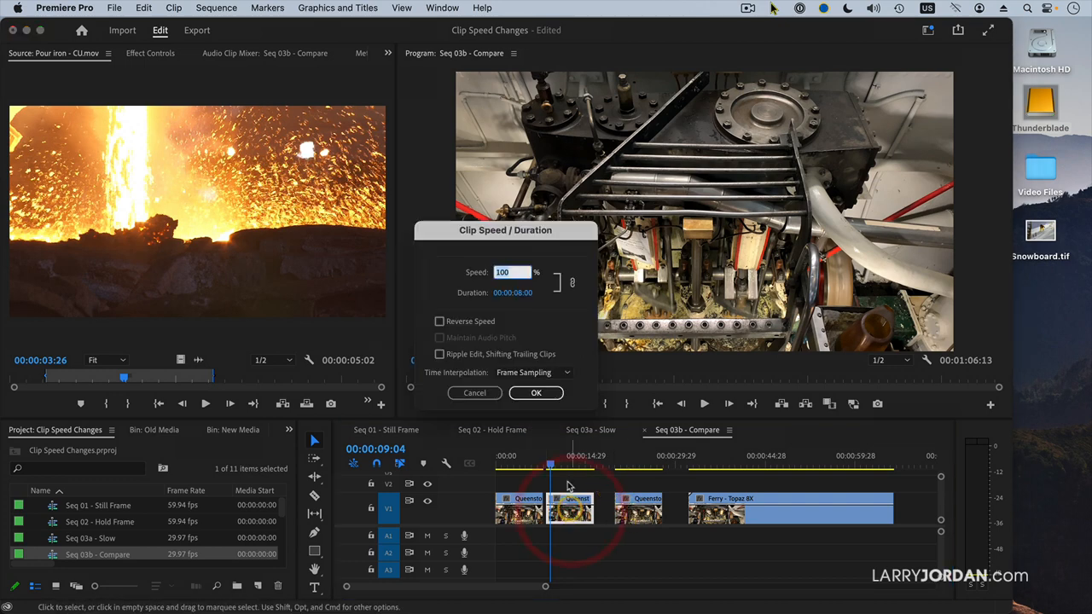
{"action": "key", "text": "Return"}
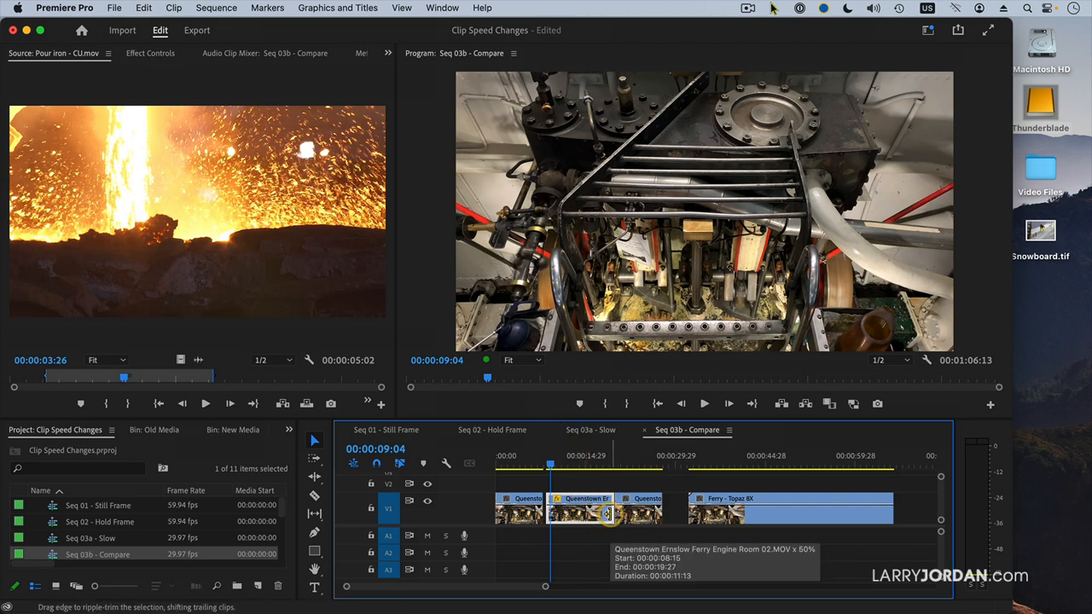
- Magnify the Program monitor to 75% and frame the moving parts in the lower portion of the engine
{"action": "key", "text": "space"}
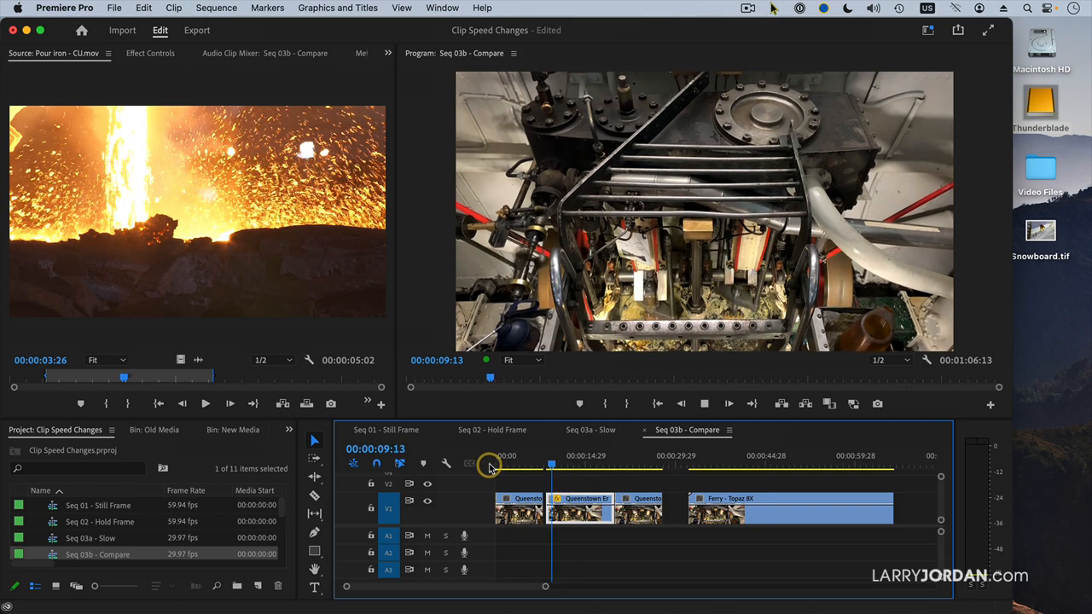
{"action": "left_click", "coordinate": [511, 359]}
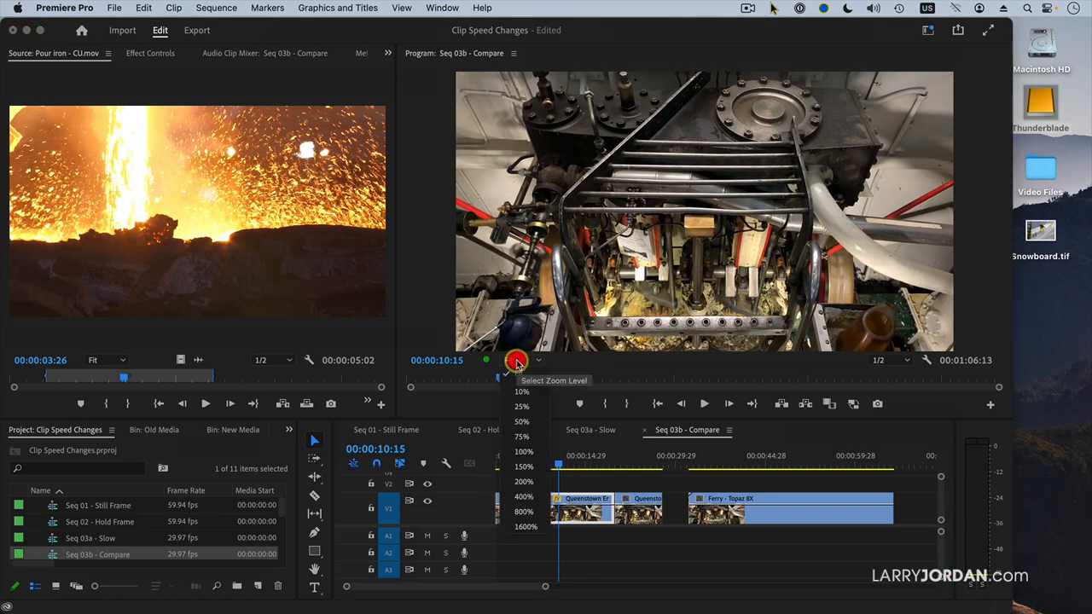
{"action": "left_click", "coordinate": [522, 435]}
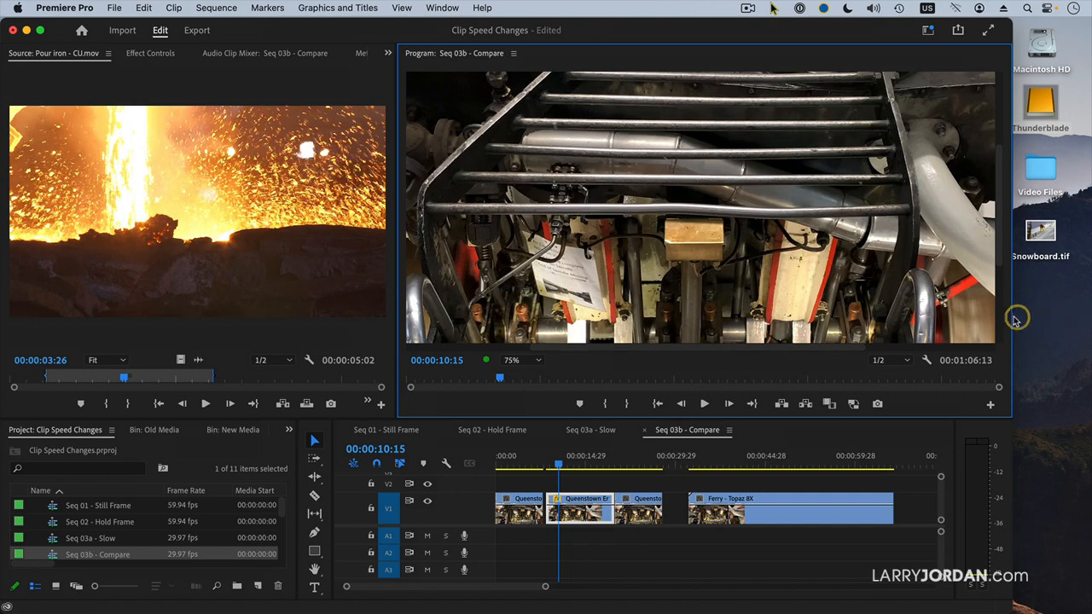
{"action": "scroll", "coordinate": [996, 312], "scroll_direction": "down", "scroll_amount": 5}
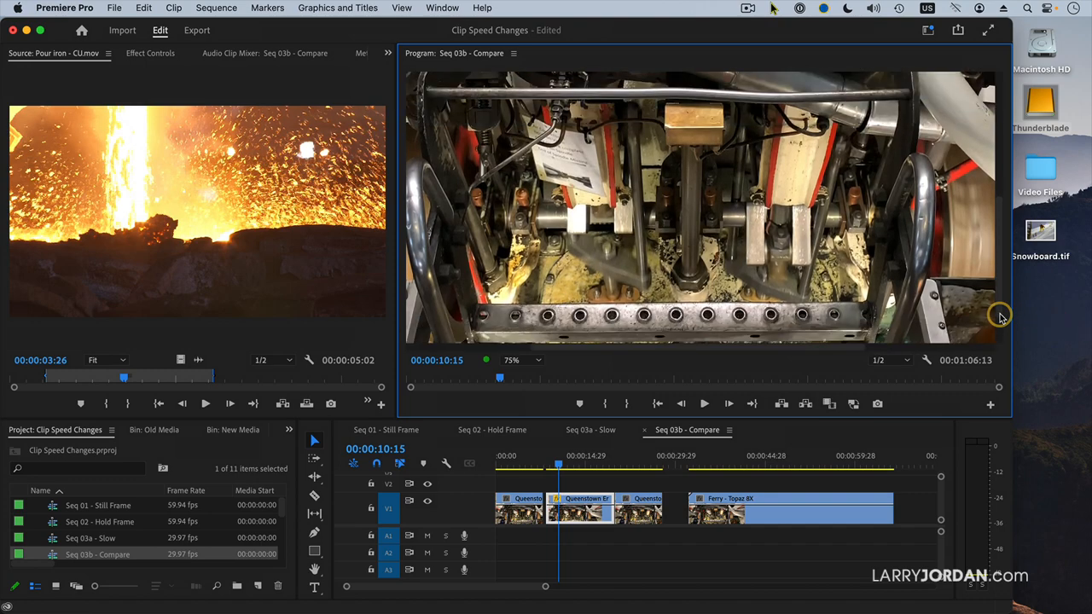
{"action": "left_click_drag", "start_coordinate": [619, 344], "coordinate": [550, 341]}
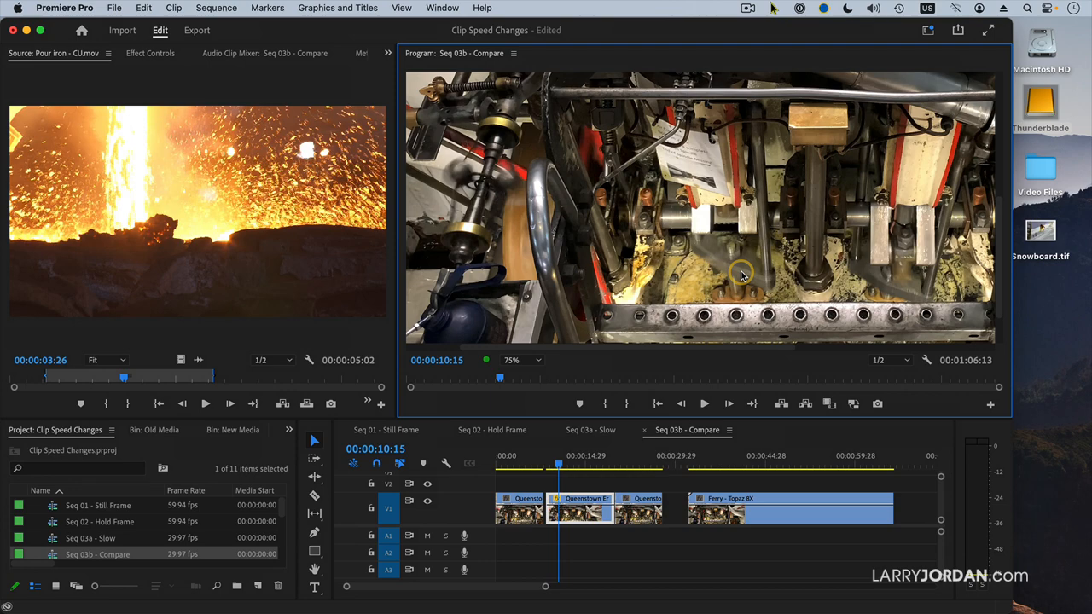
- Play the normal-speed first clip and the 50% speed second clip to compare their motion
{"action": "left_click", "coordinate": [498, 464]}
{"action": "key", "text": "space"}
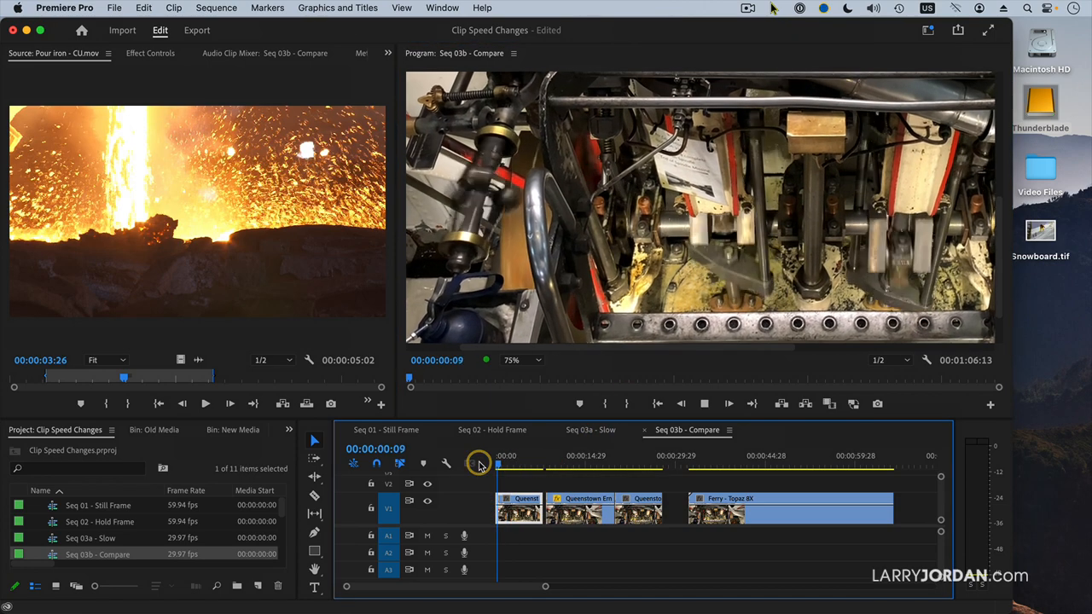
{"action": "key", "text": "space"}
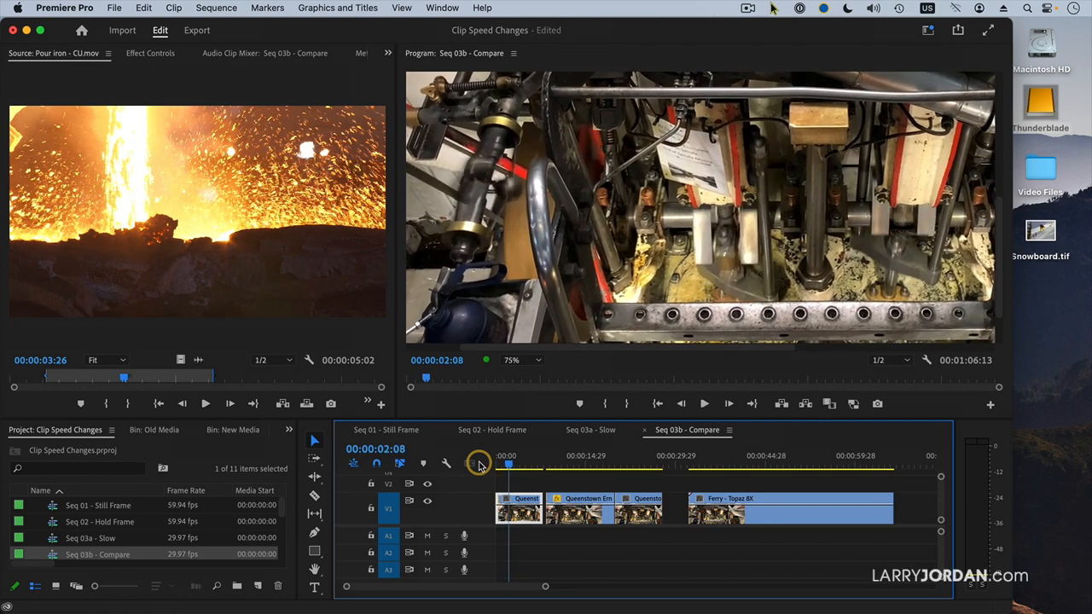
{"action": "left_click", "coordinate": [548, 466]}
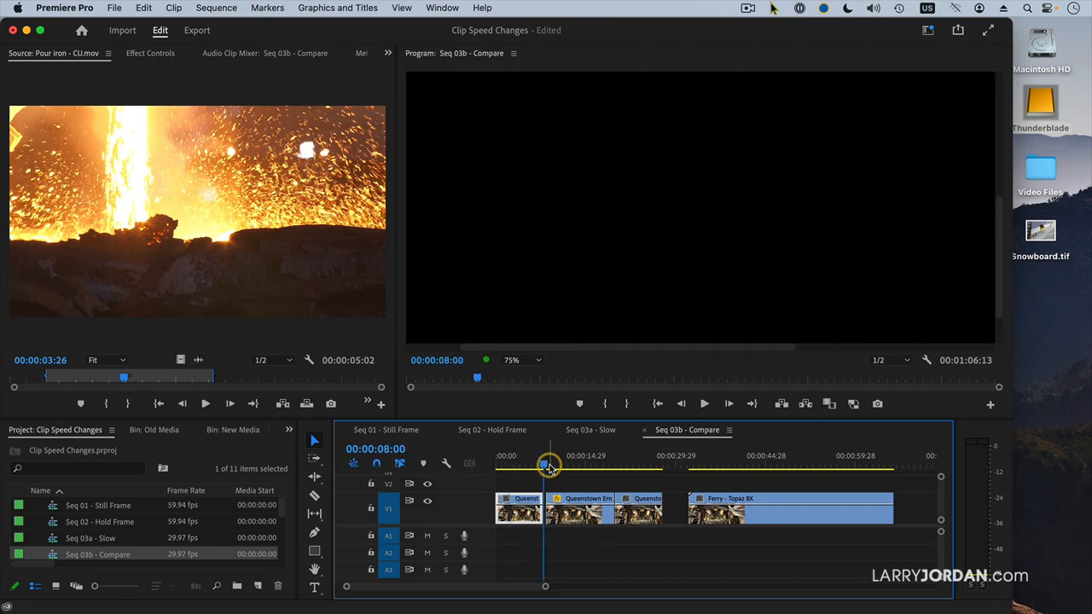
{"action": "key", "text": "space"}
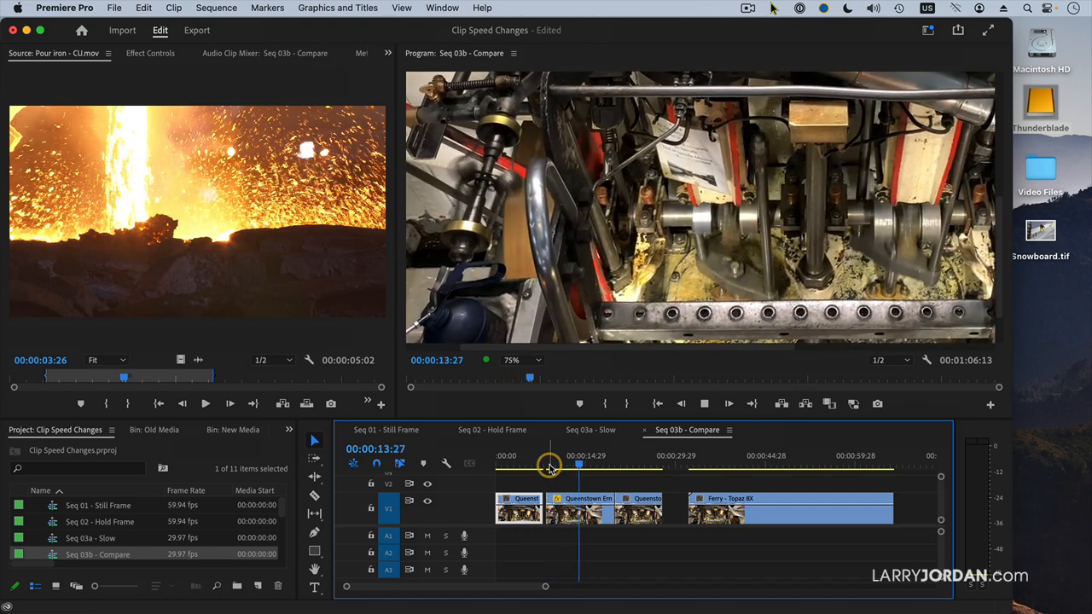
- Set the second timeline clip's speed to 10%
{"action": "key", "text": "super+r"}
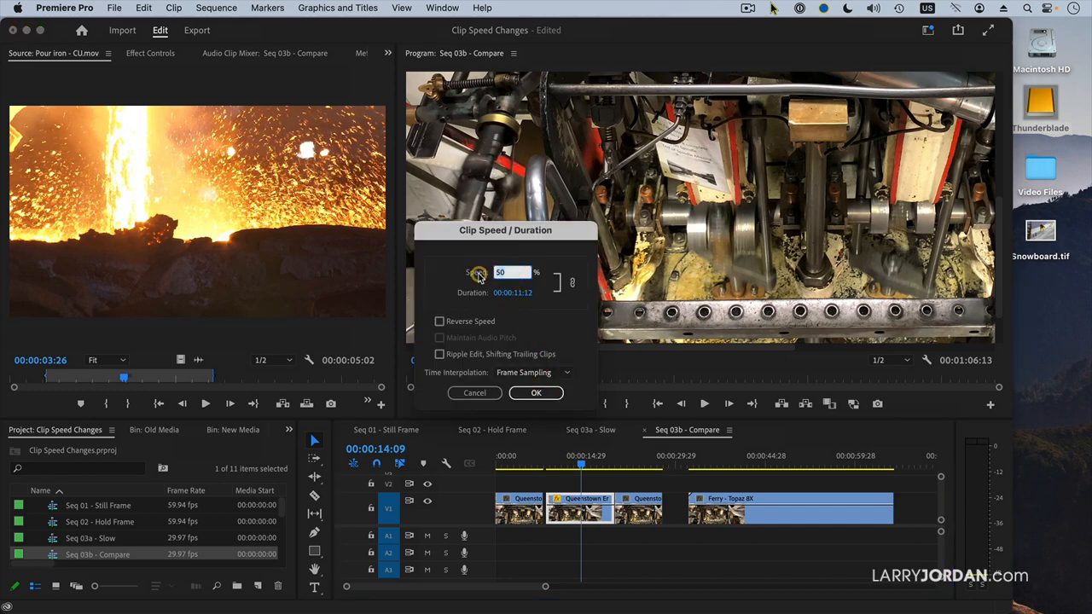
{"action": "left_click", "coordinate": [519, 388]}
- Play the 10% speed second clip from several points to examine how smooth its slow motion is
{"action": "left_click", "coordinate": [546, 465]}
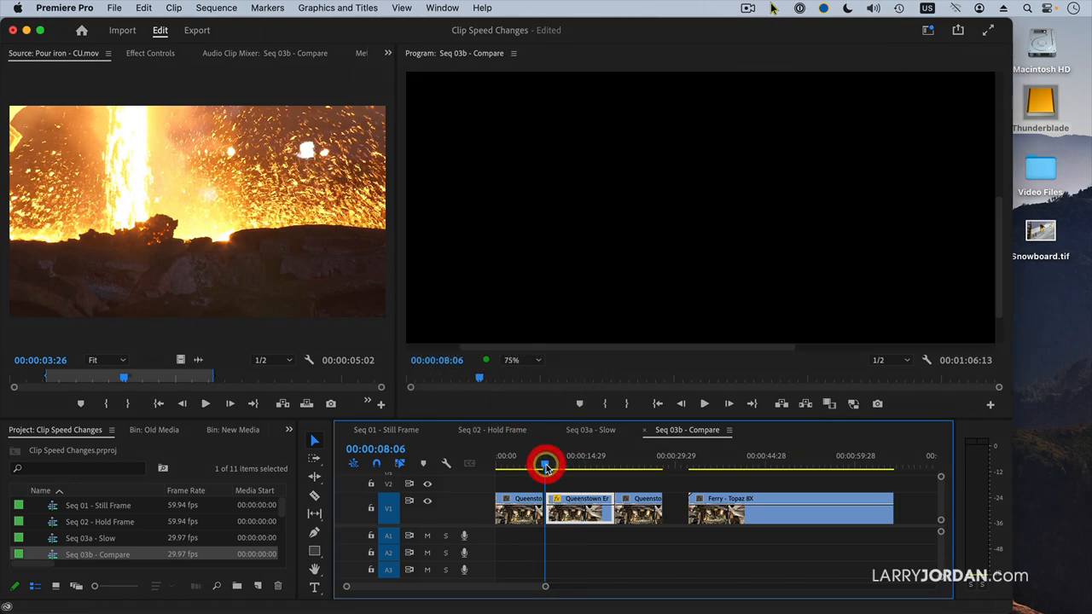
{"action": "key", "text": "space"}
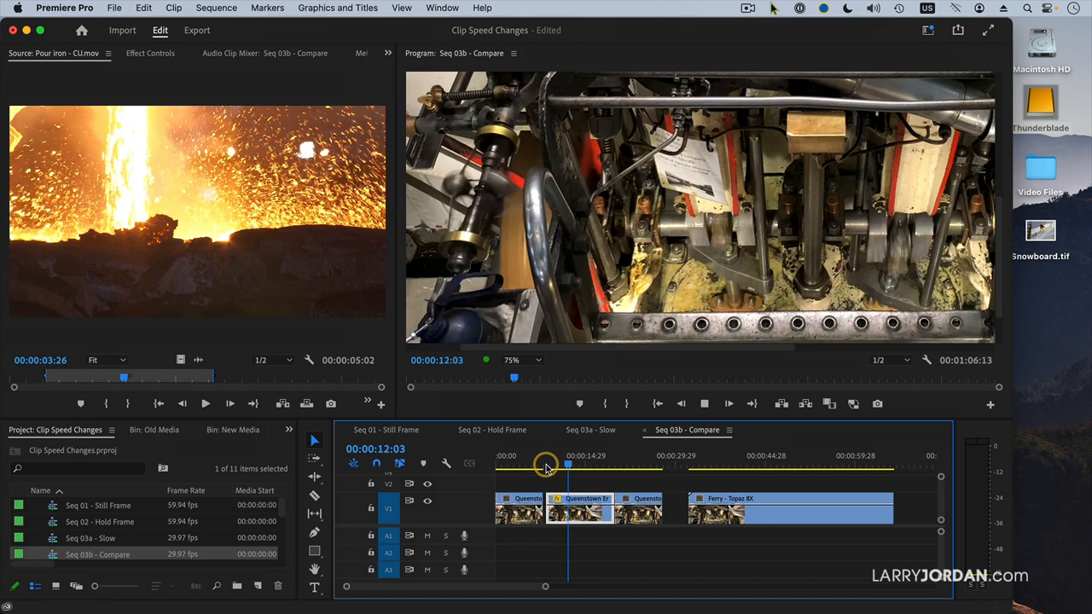
{"action": "key", "text": "space"}
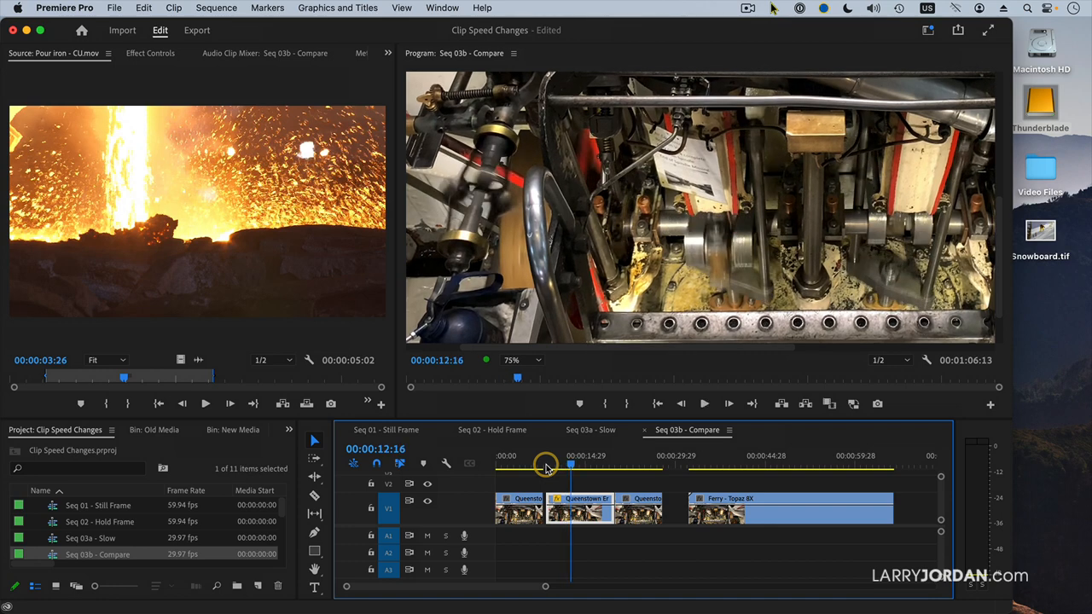
{"action": "key", "text": "space"}
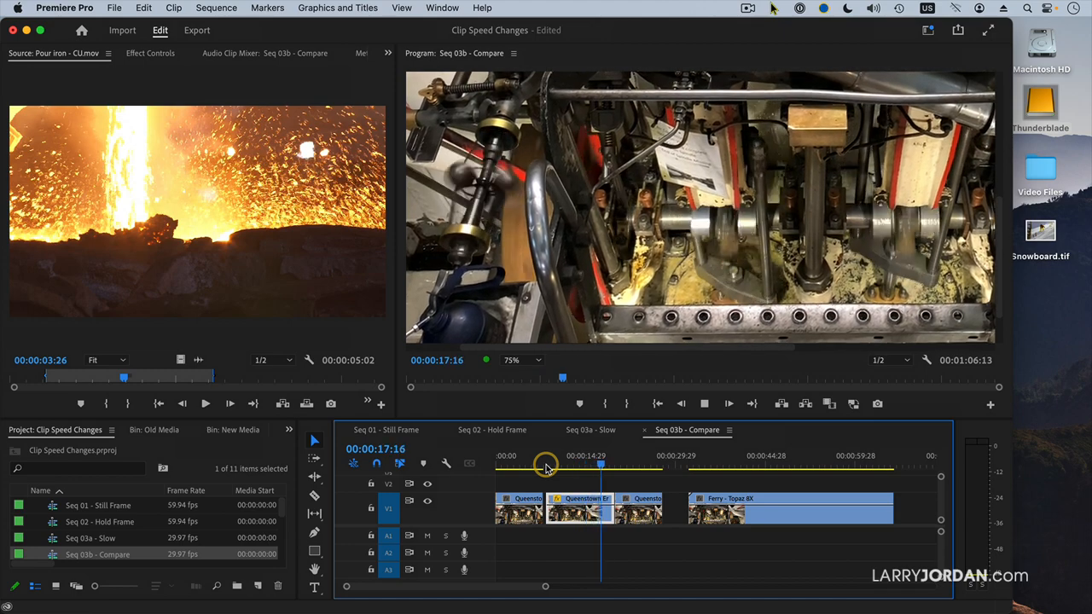
{"action": "key", "text": "space"}
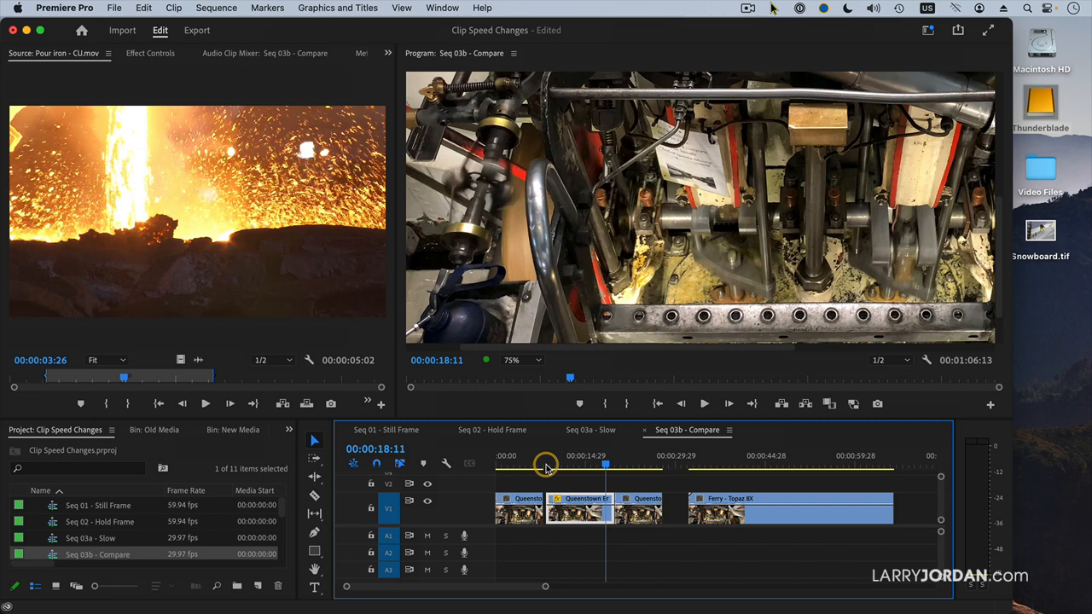
{"action": "left_click", "coordinate": [554, 465]}
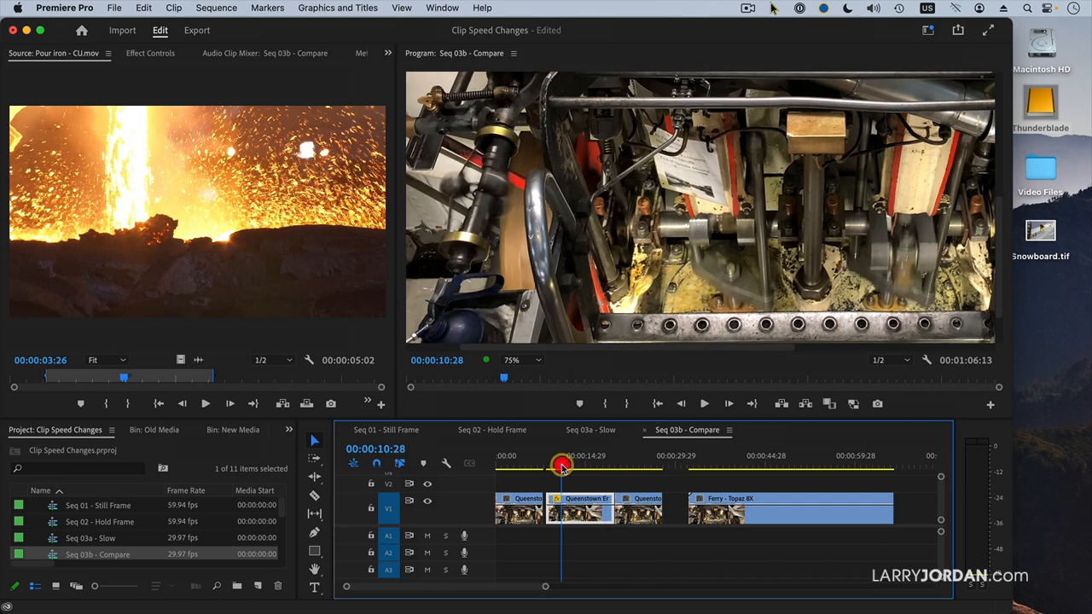
{"action": "key", "text": "space"}
{"action": "key", "text": "space"}
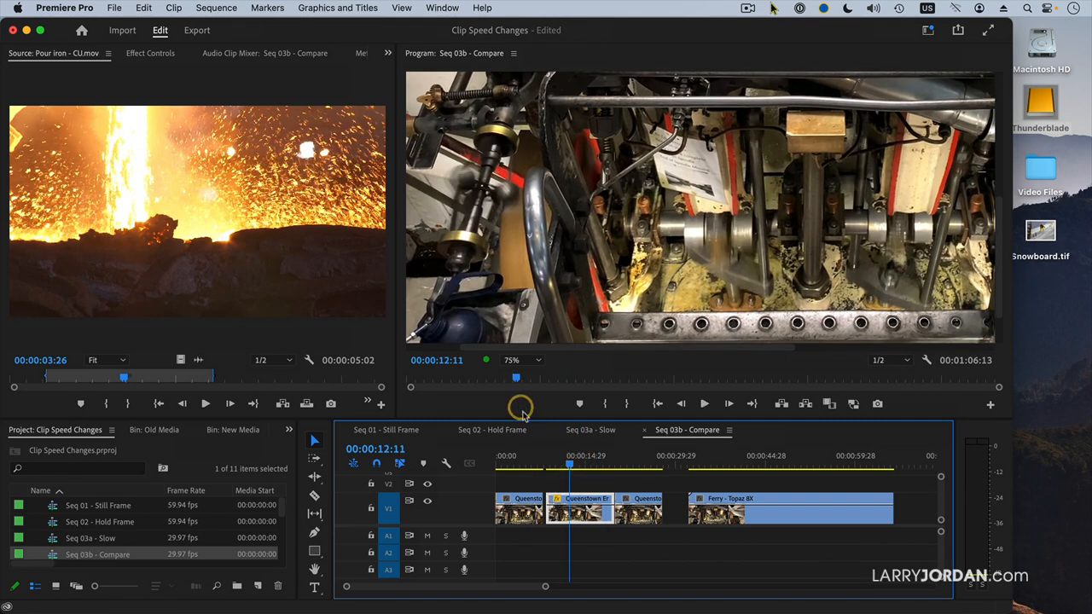
- Set the second clip's time interpolation to Frame Blending
{"action": "key", "text": "super+r"}
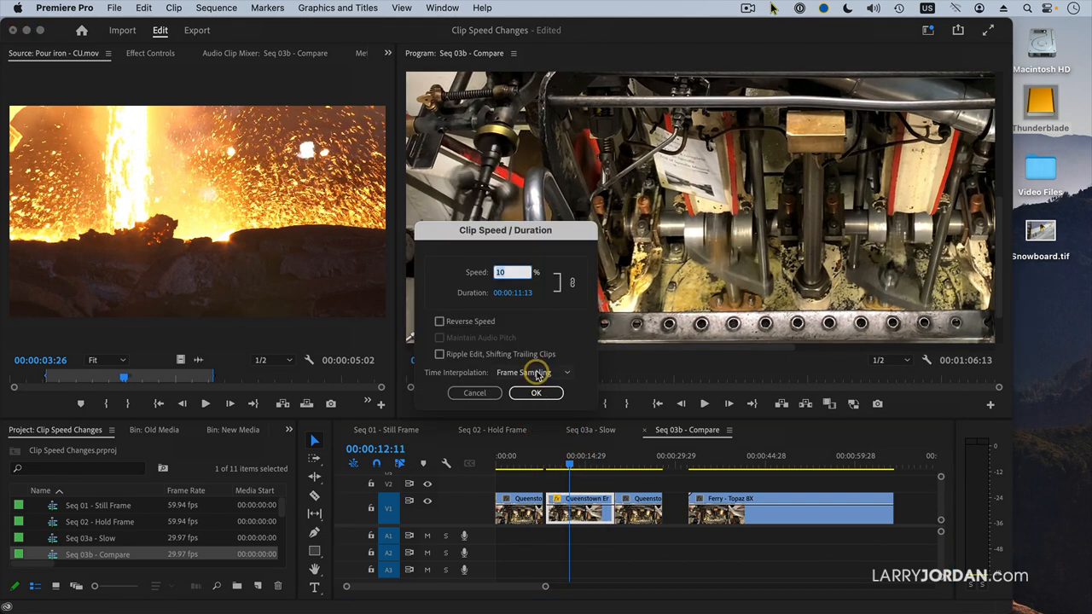
{"action": "left_click", "coordinate": [534, 373]}
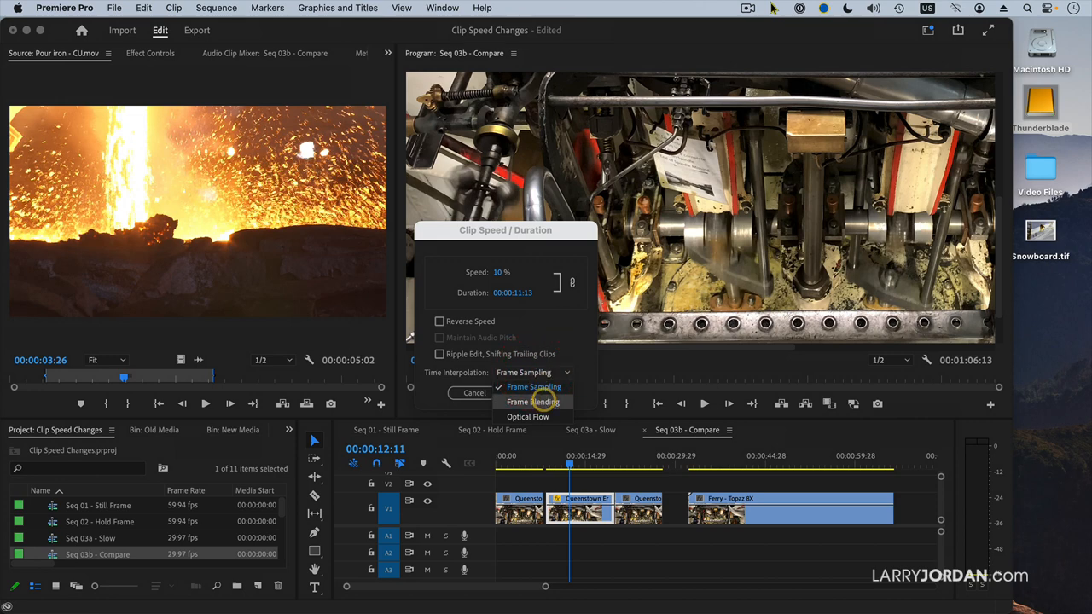
{"action": "left_click", "coordinate": [533, 401]}
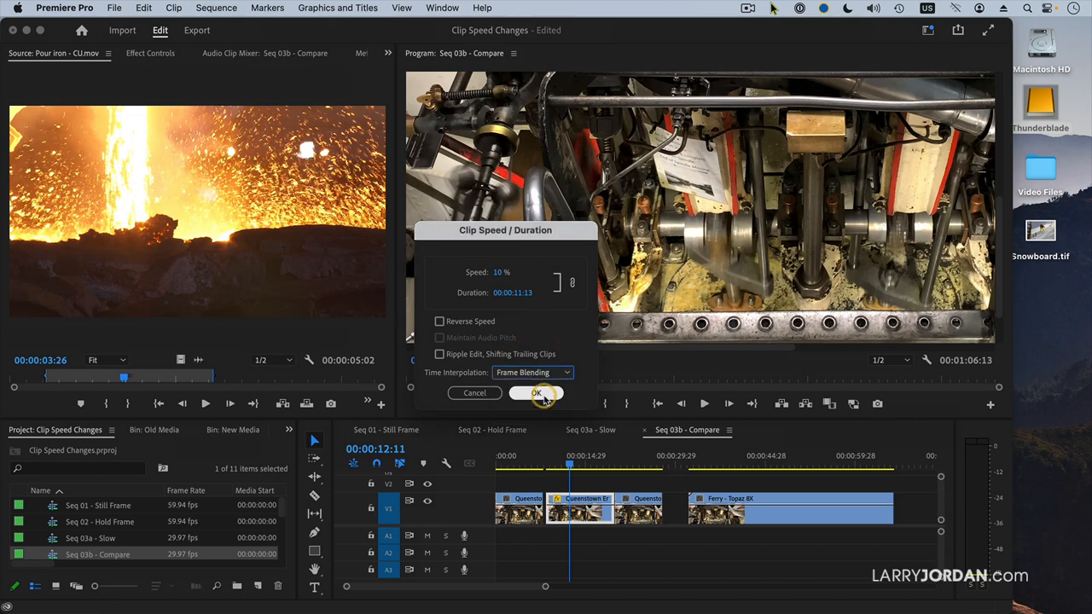
{"action": "left_click", "coordinate": [538, 393]}
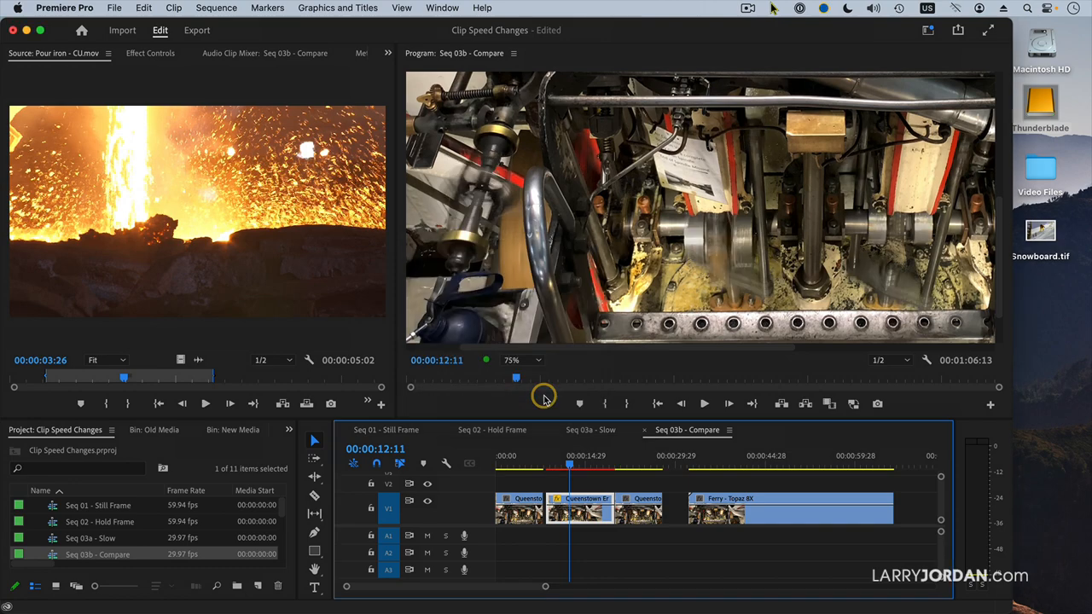
- Render the selected second clip in the timeline
{"action": "left_click", "coordinate": [555, 507]}
{"action": "left_click", "coordinate": [217, 8]}
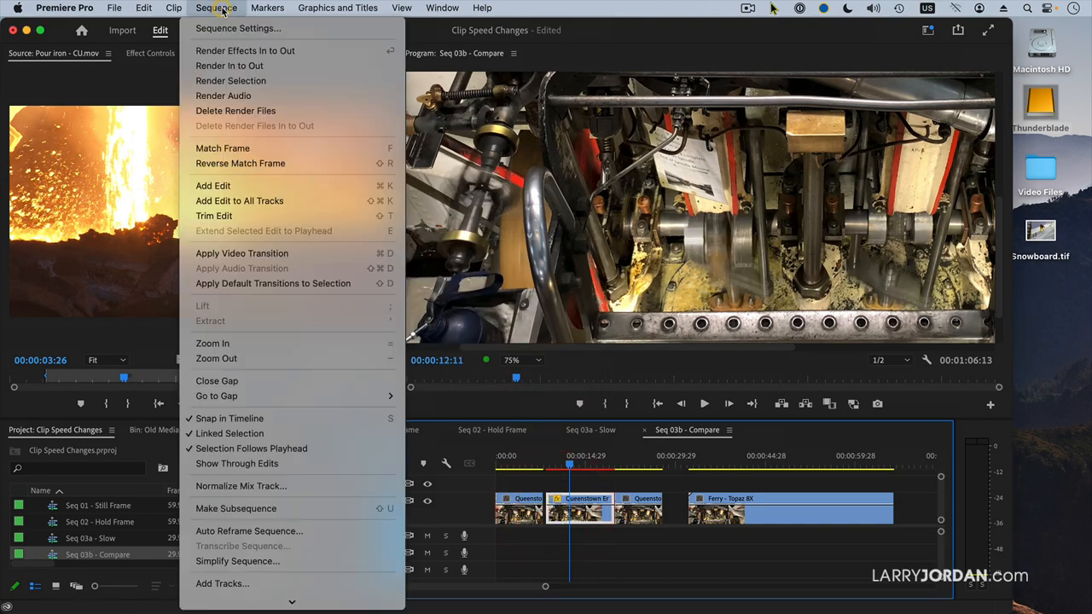
{"action": "left_click", "coordinate": [227, 81]}
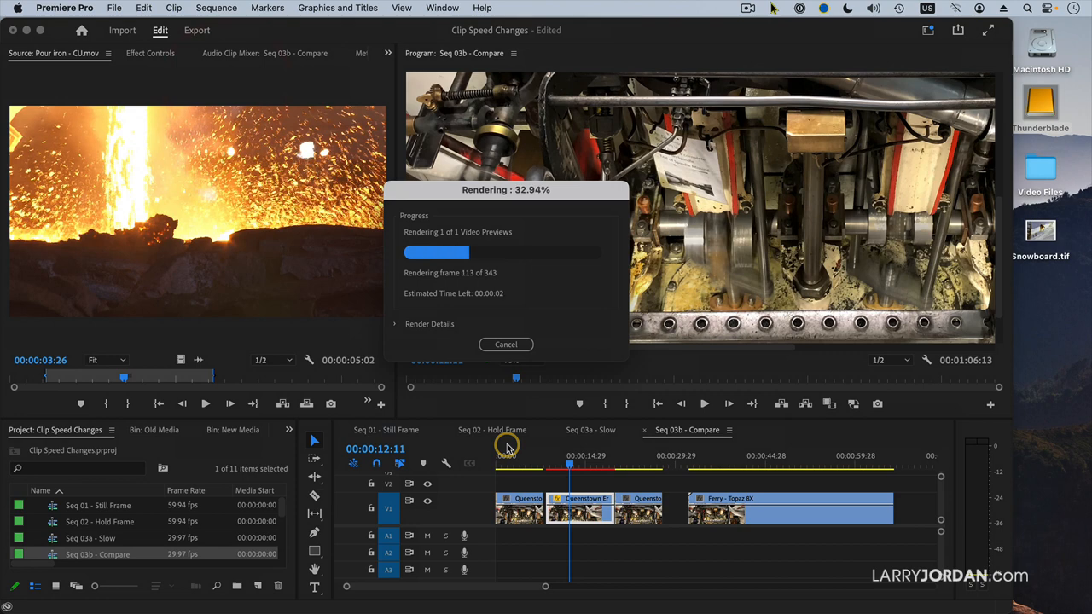
- Step back and forth frame by frame through the rendered second clip to examine the blended frames around its moving parts
{"action": "left_click", "coordinate": [545, 464]}
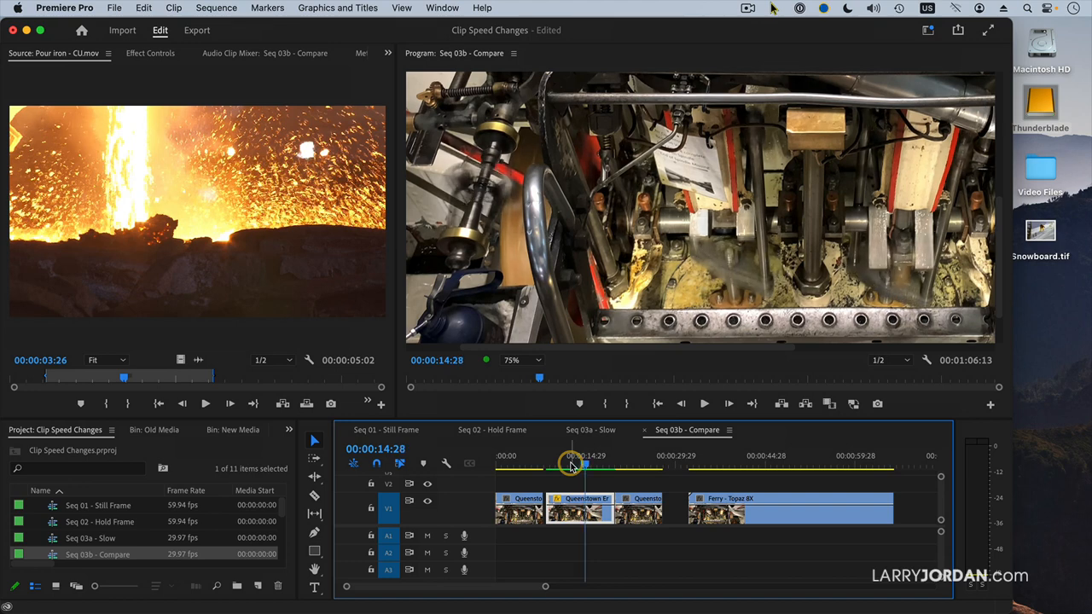
{"action": "key", "text": "Left"}
{"action": "key", "text": "Left"}
{"action": "key", "text": "Right"}
{"action": "key", "text": "Right"}
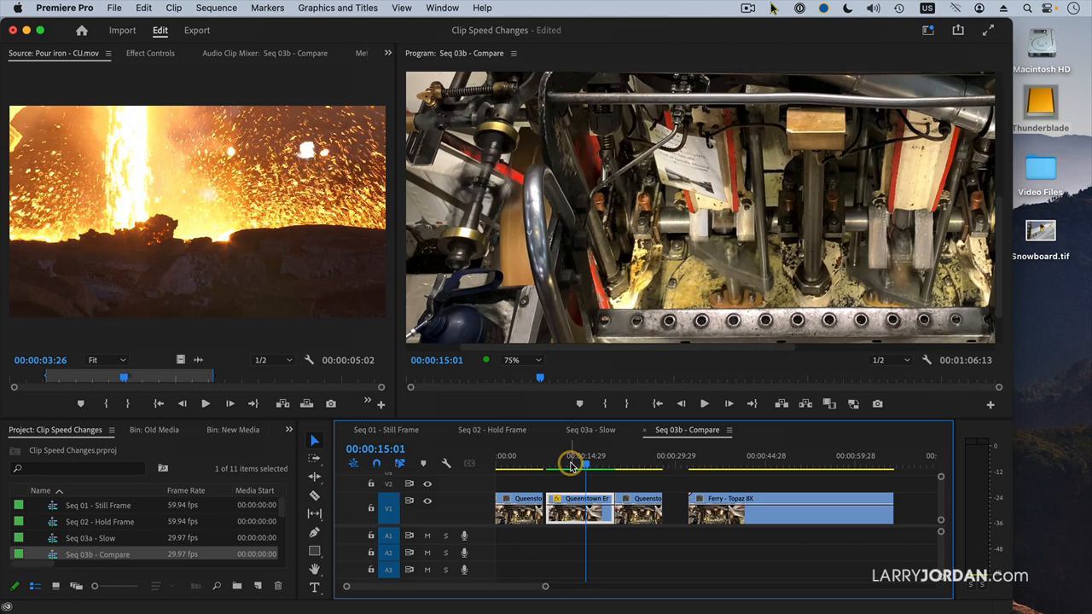
{"action": "key", "text": "Left"}
{"action": "key", "text": "Left"}
{"action": "key", "text": "Right"}
{"action": "key", "text": "Right"}
{"action": "key", "text": "Right"}
{"action": "key", "text": "Right"}
{"action": "key", "text": "Right"}
{"action": "key", "text": "Right"}
{"action": "key", "text": "Right"}
{"action": "key", "text": "Right"}
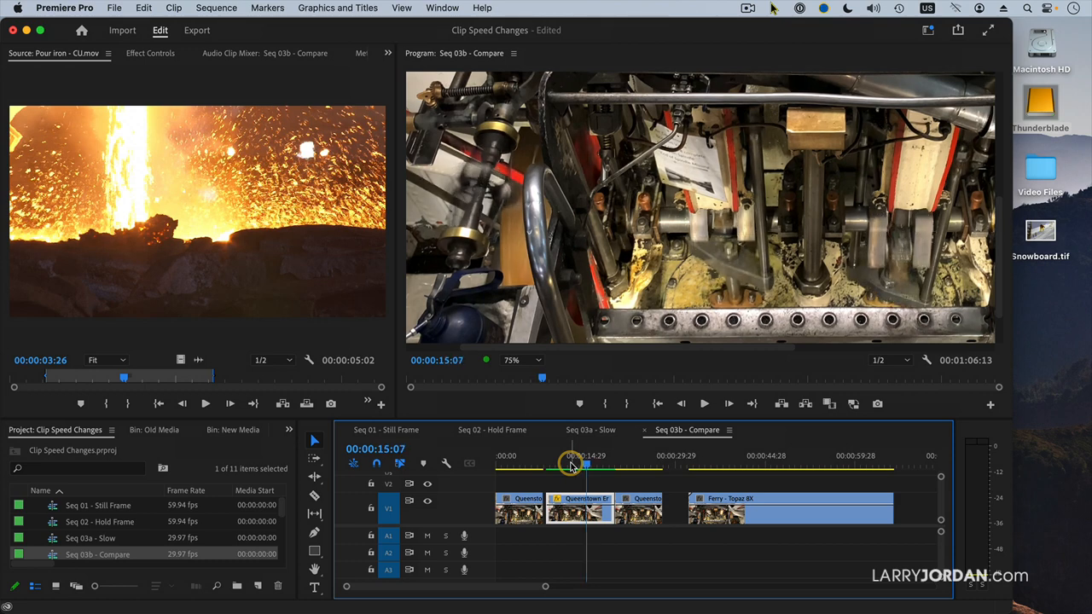
- Advance a few more frames through the rendered second clip to examine the frame-blended motion
{"action": "key", "text": "Right"}
{"action": "key", "text": "Right"}
{"action": "key", "text": "Right"}
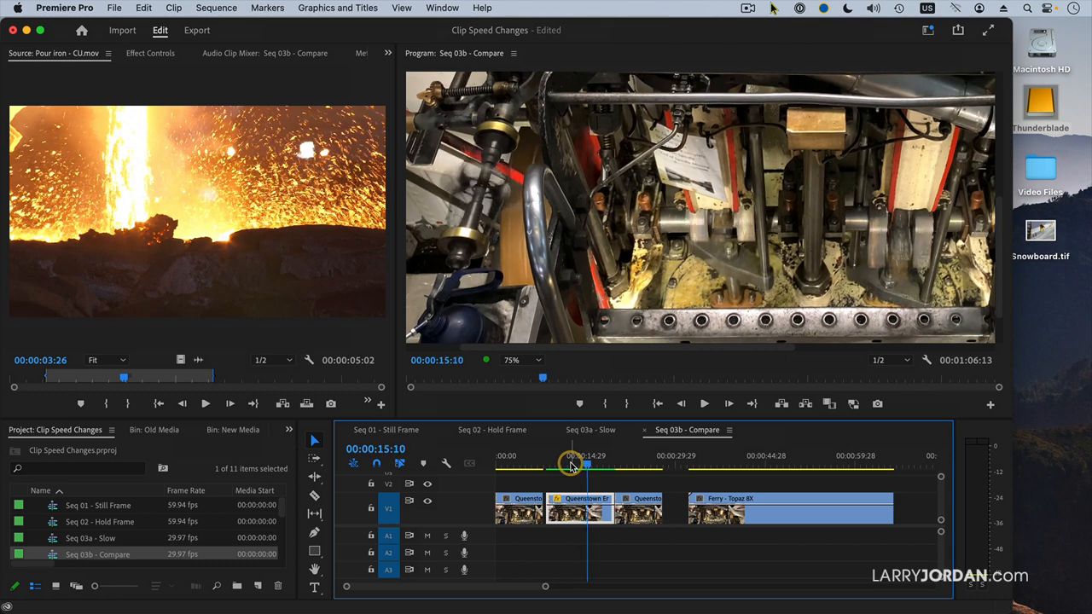
- Set the third engine-room clip's speed to 10% with Optical Flow time interpolation
{"action": "left_click", "coordinate": [631, 509]}
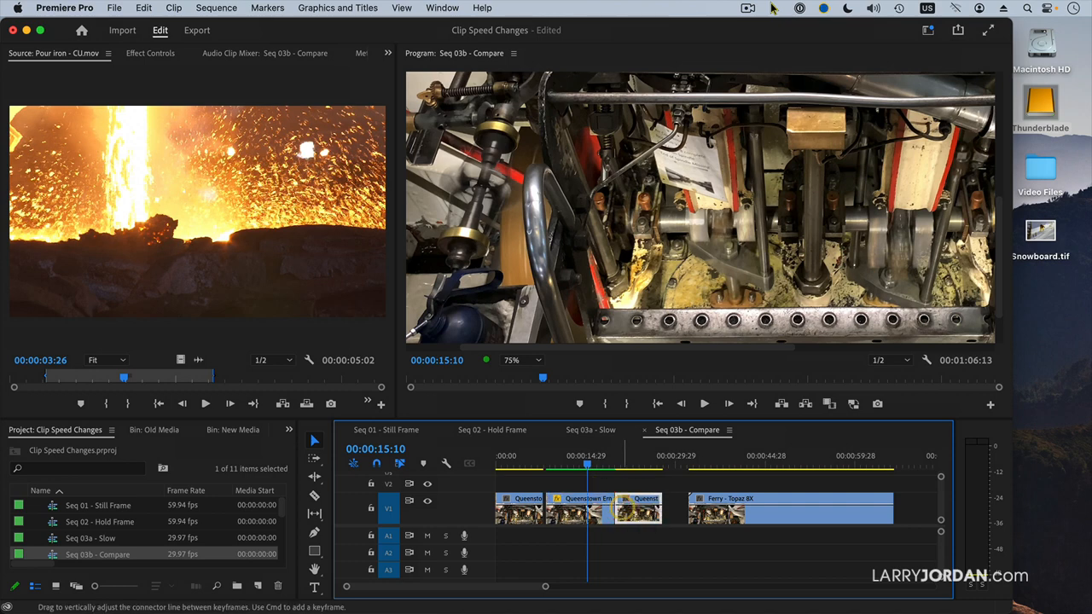
{"action": "key", "text": "super+r"}
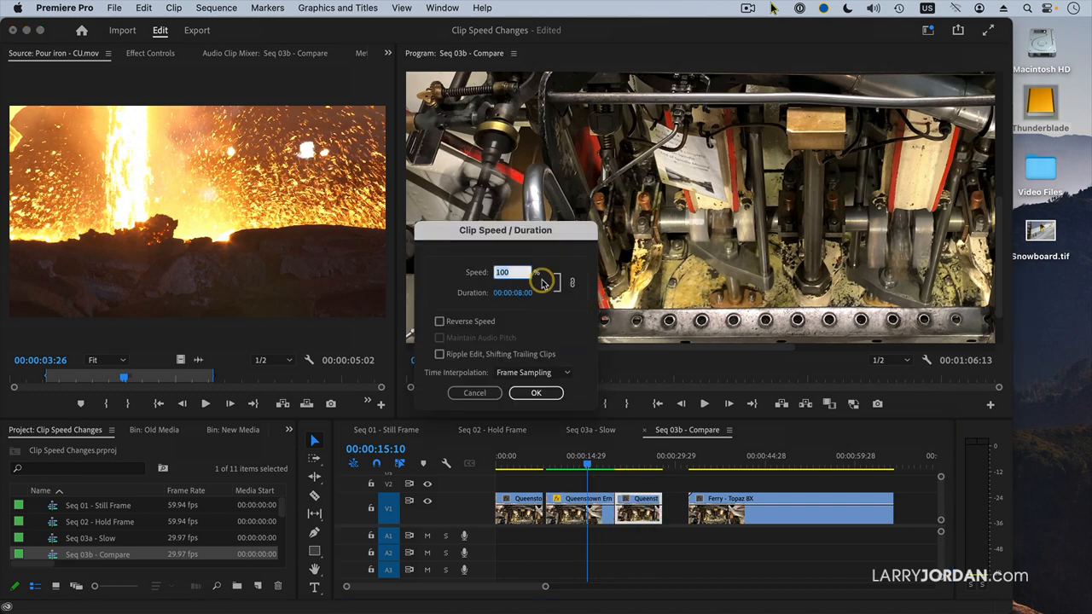
{"action": "type", "text": "10"}
{"action": "key", "text": "Tab"}
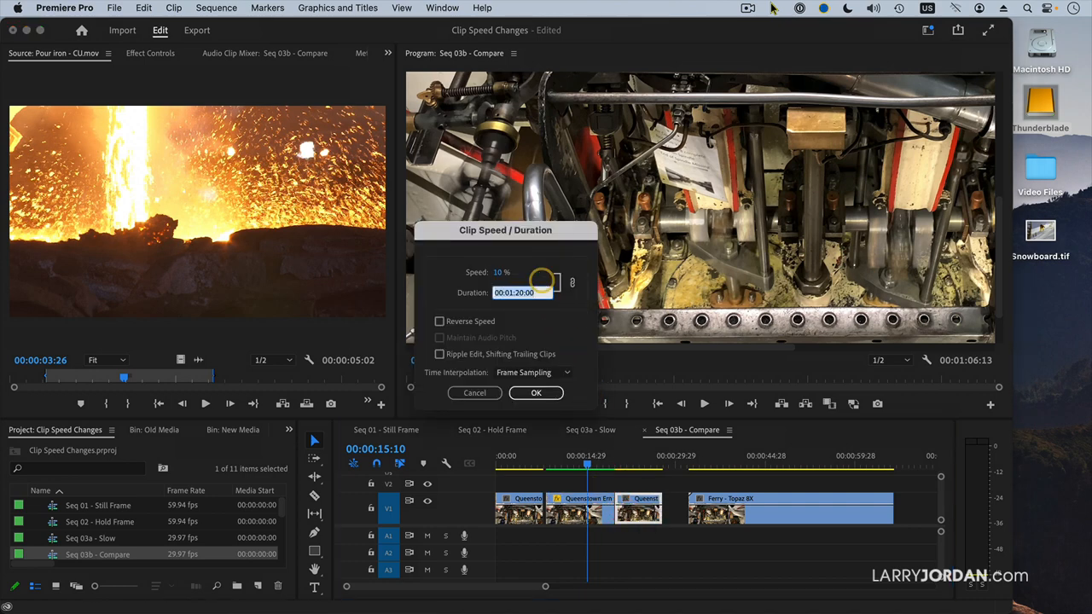
{"action": "left_click", "coordinate": [522, 374]}
{"action": "left_click", "coordinate": [530, 416]}
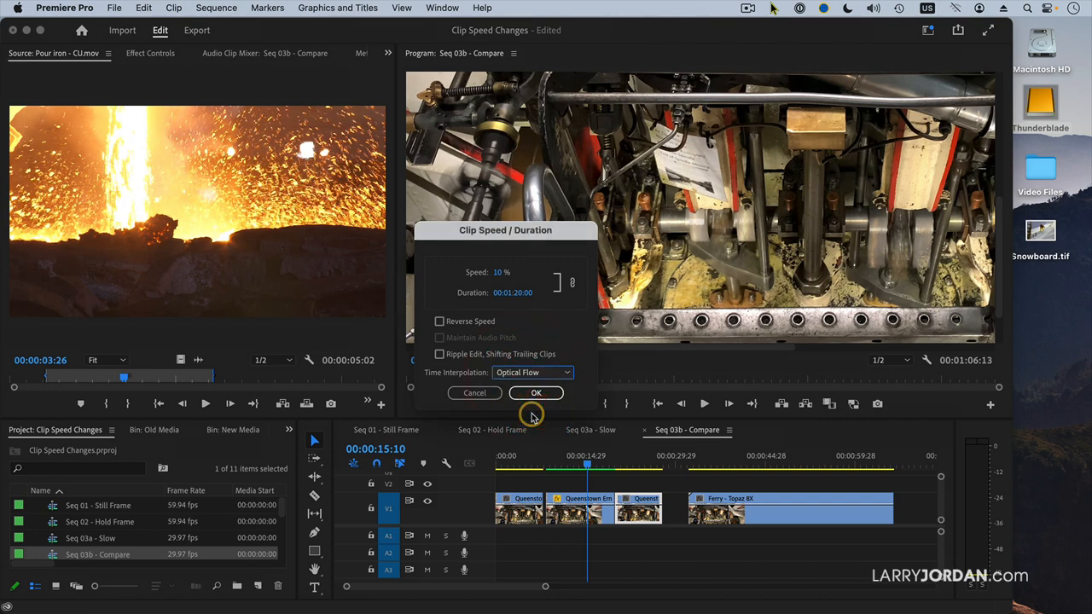
{"action": "left_click", "coordinate": [543, 393]}
- Render the selected third clip in the timeline
{"action": "left_click", "coordinate": [646, 512]}
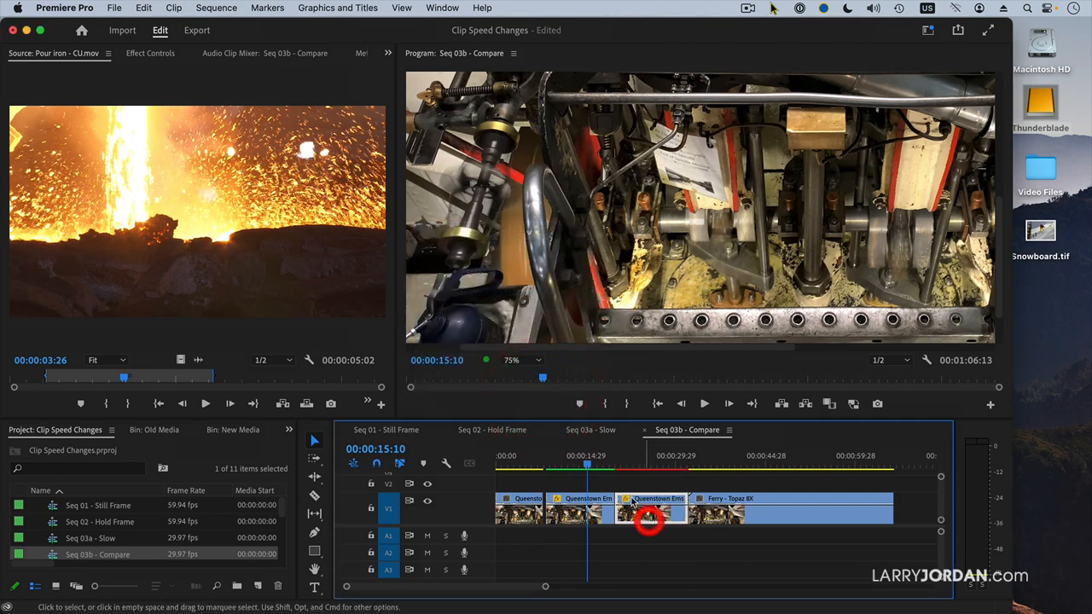
{"action": "left_click", "coordinate": [216, 7]}
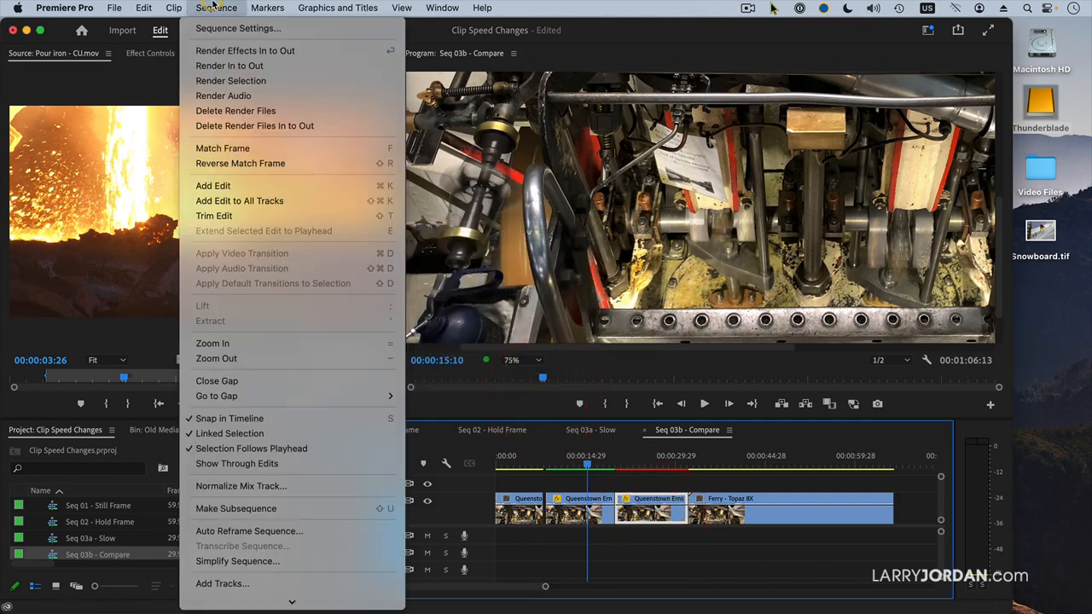
{"action": "left_click", "coordinate": [204, 80]}
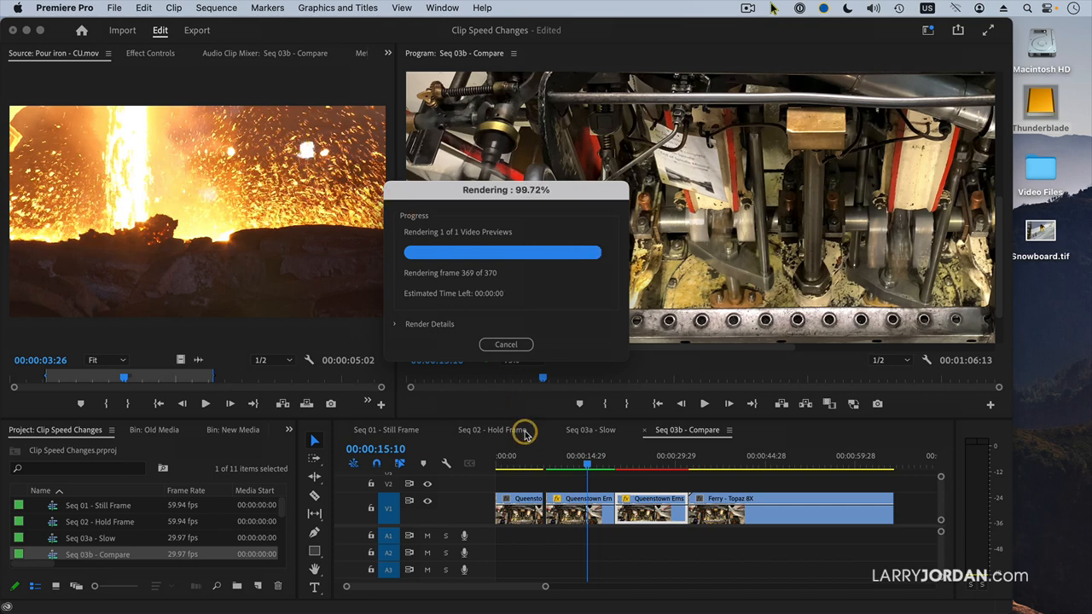
- Play the second clip from near its start, and from its end into the third clip, to compare Frame Blending with Optical Flow
{"action": "left_click", "coordinate": [554, 463]}
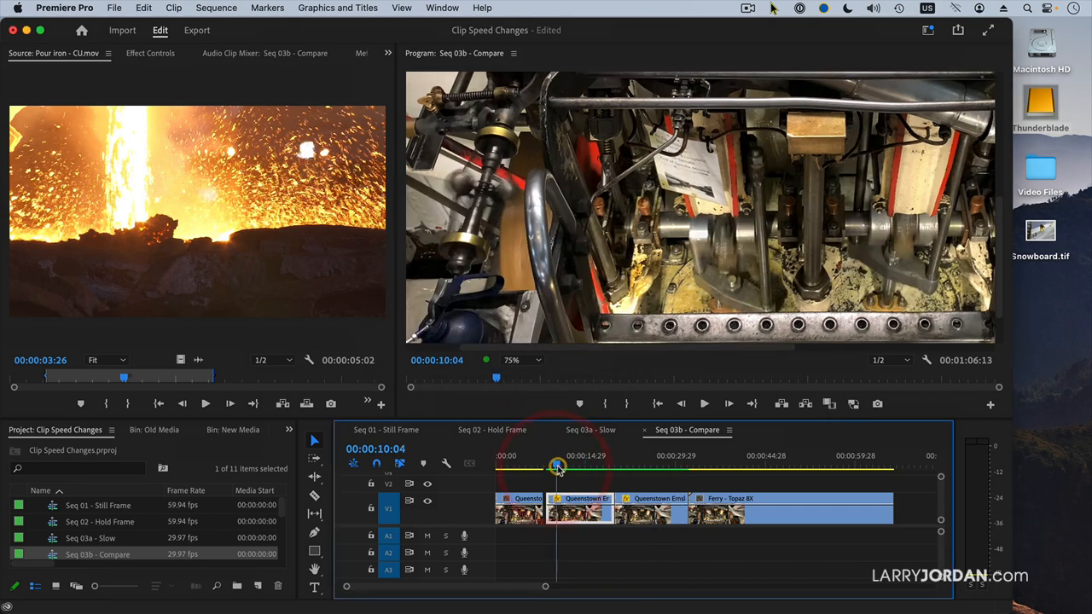
{"action": "key", "text": "space"}
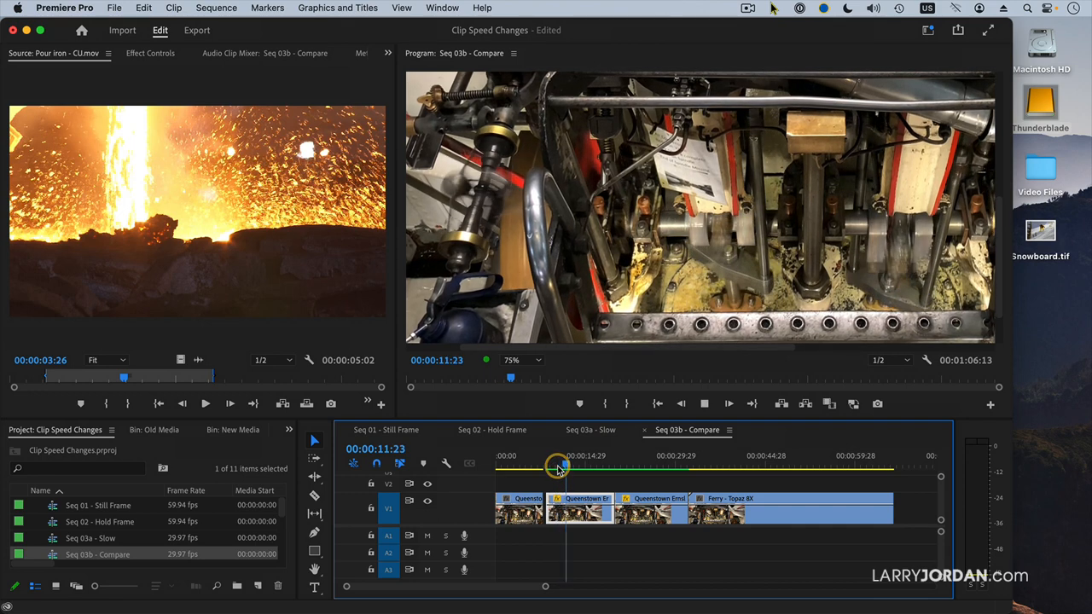
{"action": "key", "text": "space"}
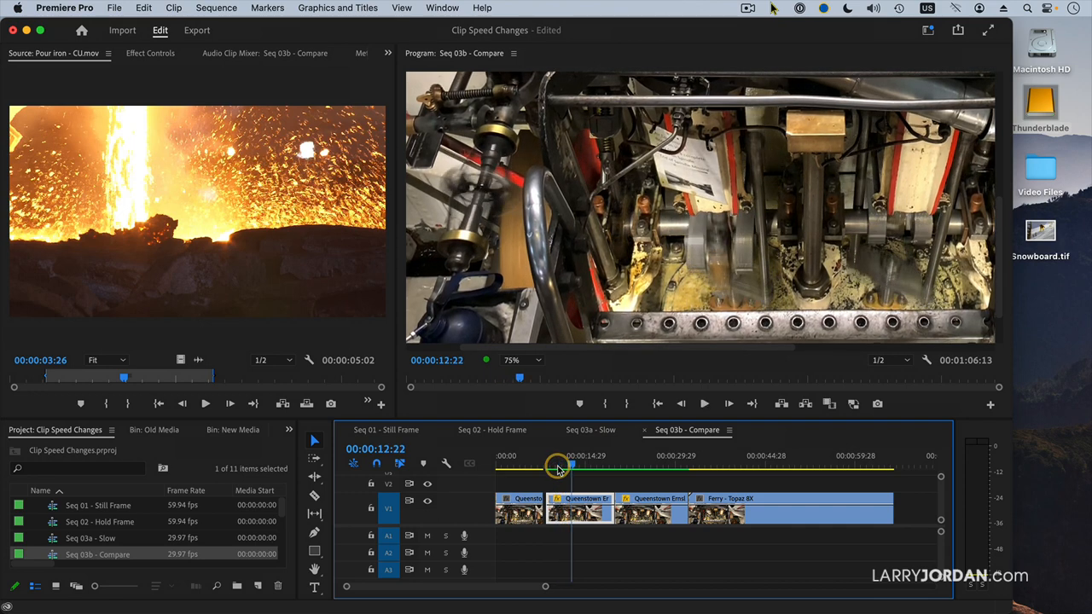
{"action": "left_click", "coordinate": [614, 463]}
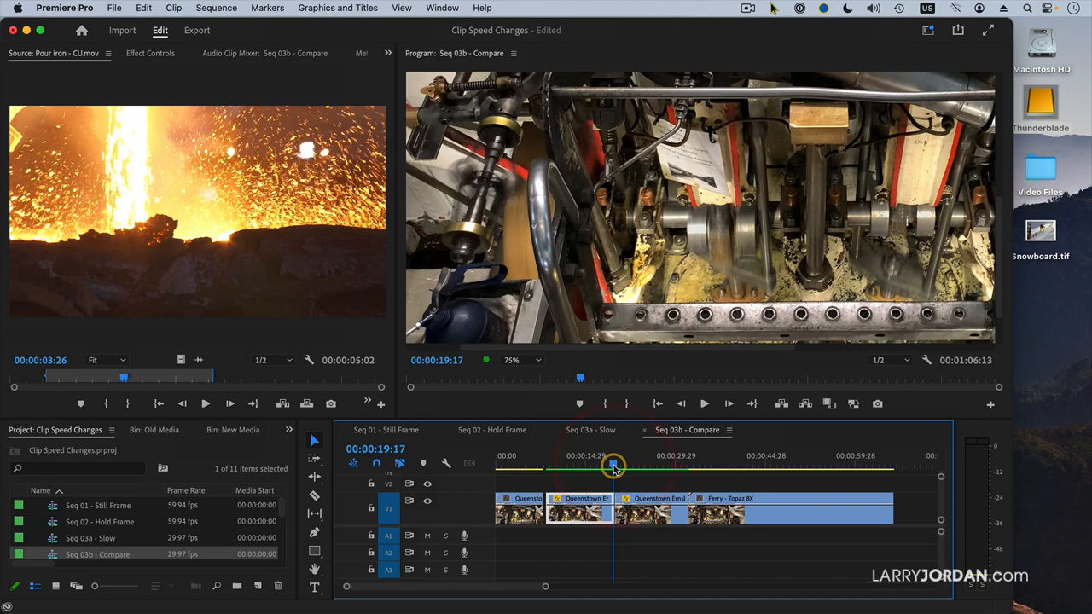
{"action": "key", "text": "space"}
{"action": "key", "text": "space"}
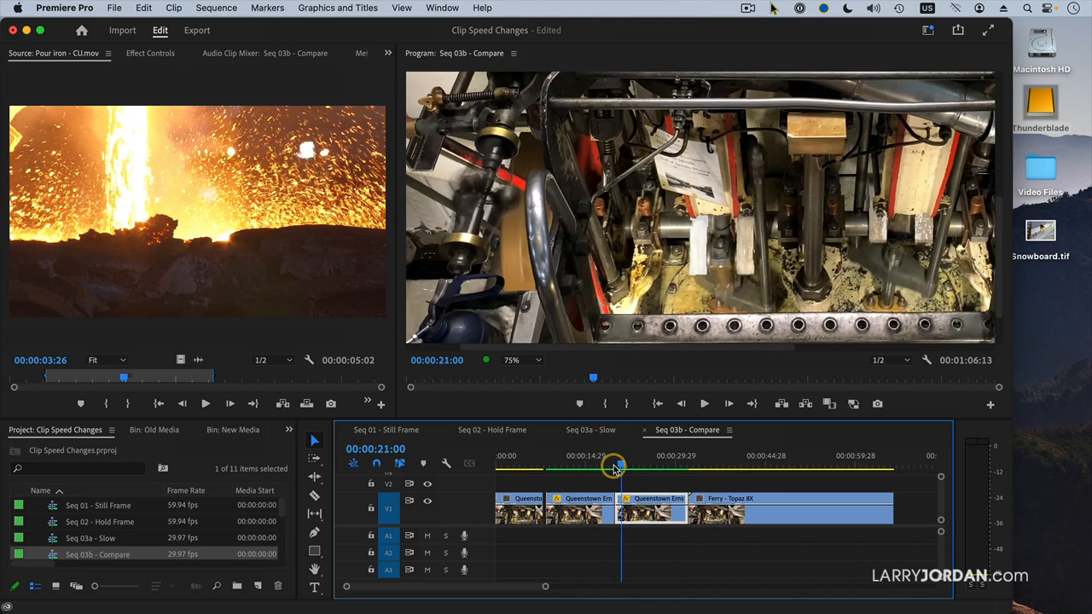
- Step forward frame by frame through the third clip and play it on to examine the Optical Flow motion around the moving parts
{"action": "key", "text": "Right"}
{"action": "key", "text": "Right"}
{"action": "key", "text": "Right"}
{"action": "key", "text": "Right"}
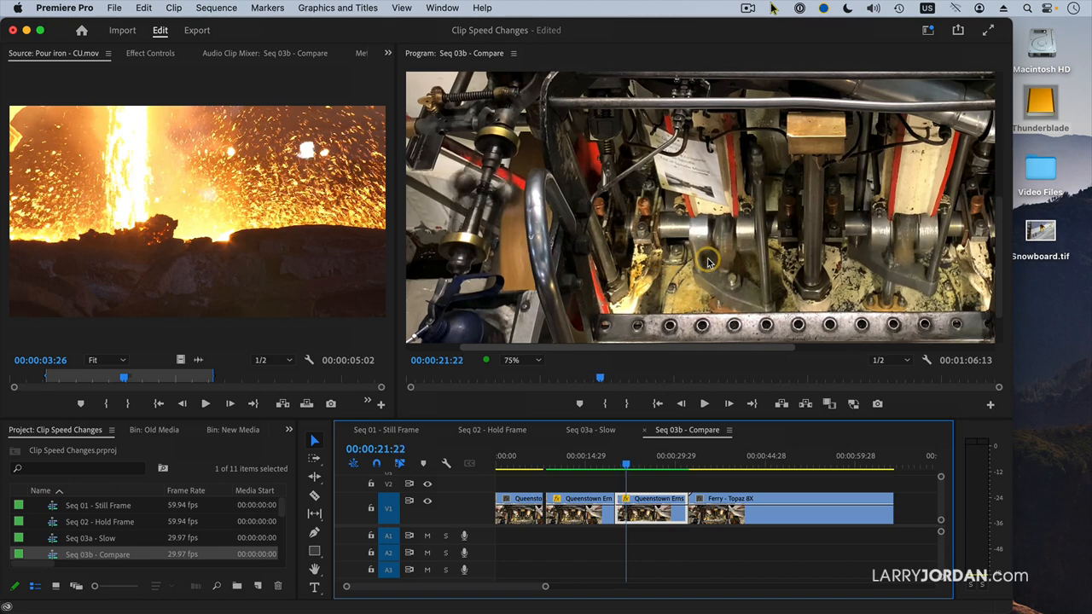
{"action": "key", "text": "Right"}
{"action": "key", "text": "Right"}
{"action": "key", "text": "Right"}
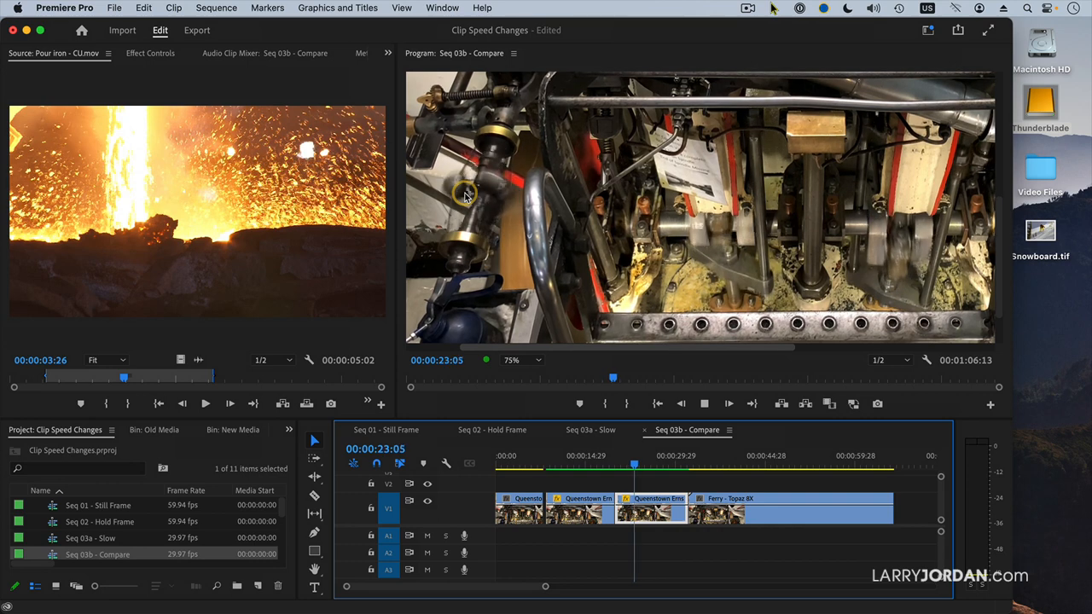
{"action": "key", "text": "space"}
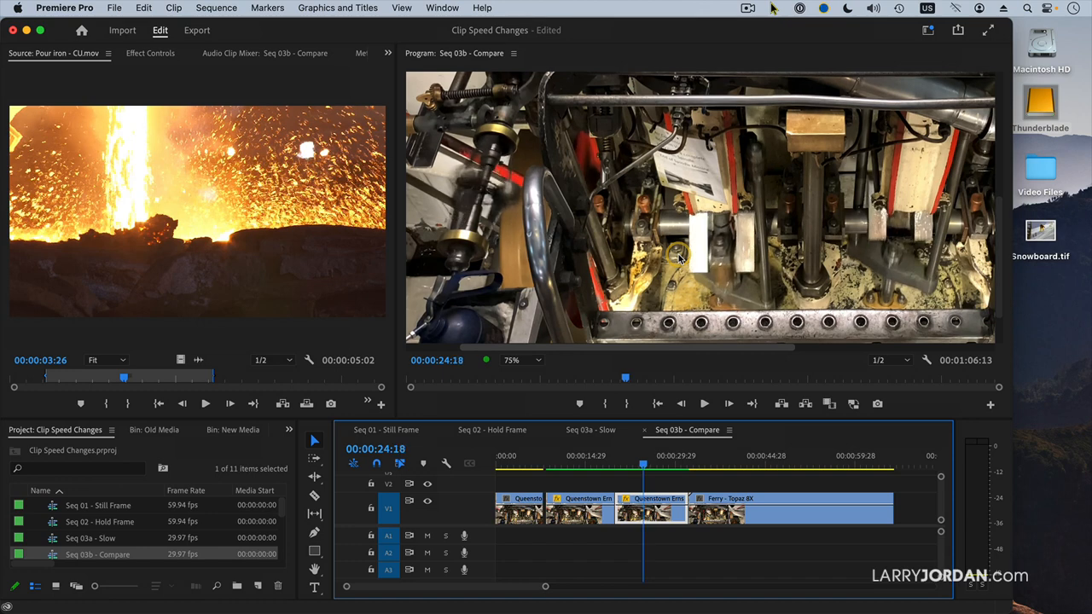
- Step back and forth frame by frame around the middle of the third clip to examine Optical Flow artifacts, then resume playback
{"action": "key", "text": "Left"}
{"action": "key", "text": "Left"}
{"action": "key", "text": "Left"}
{"action": "key", "text": "Left"}
{"action": "key", "text": "Left"}
{"action": "key", "text": "Left"}
{"action": "key", "text": "Left"}
{"action": "key", "text": "Right"}
{"action": "key", "text": "Right"}
{"action": "key", "text": "Right"}
{"action": "key", "text": "Right"}
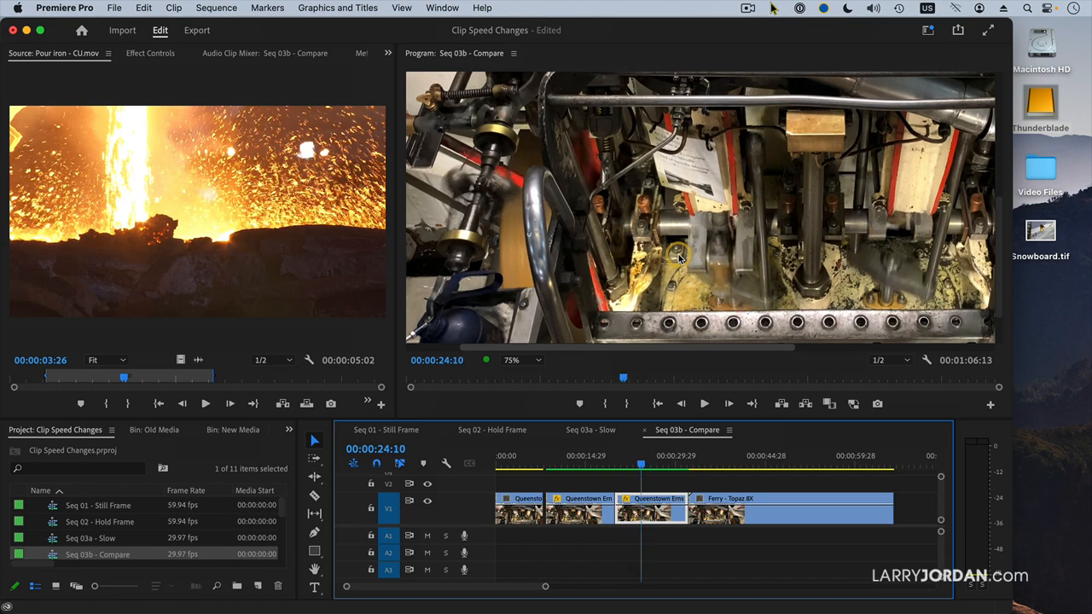
{"action": "key", "text": "Left"}
{"action": "key", "text": "Left"}
{"action": "key", "text": "Right"}
{"action": "key", "text": "Right"}
{"action": "key", "text": "space"}
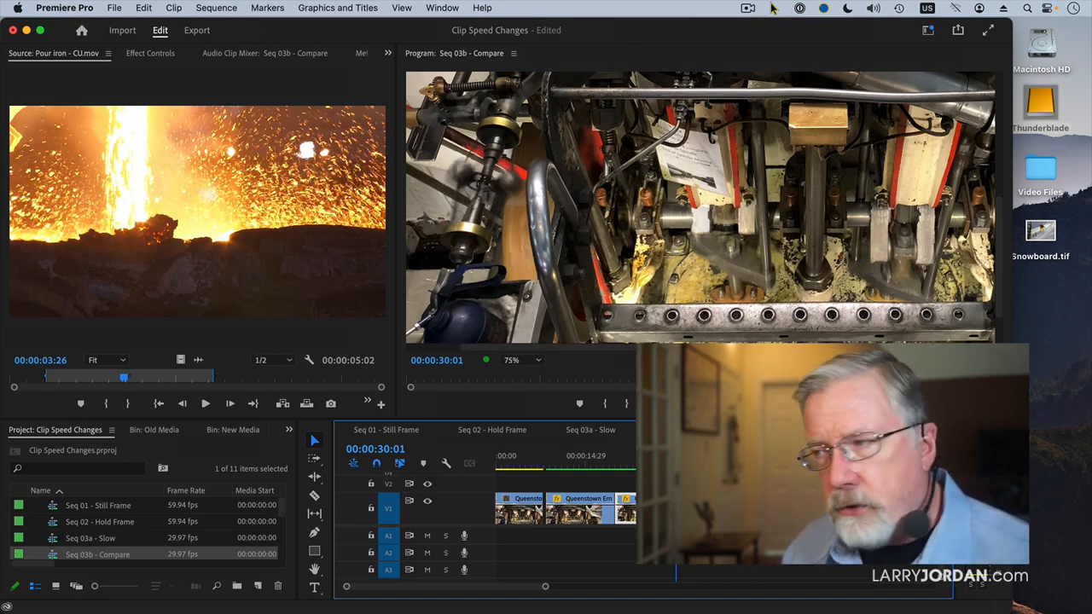
- Play the Ferry - Topaz 8X clip and replay the third clip to compare Topaz slow motion with Optical Flow
{"action": "key", "text": "Down"}
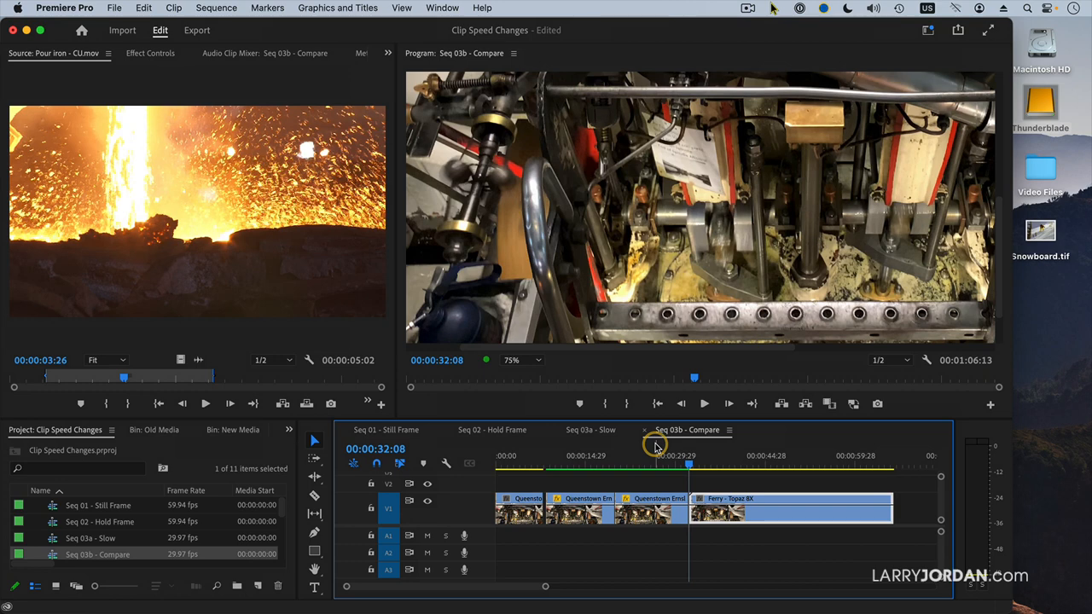
{"action": "key", "text": "space"}
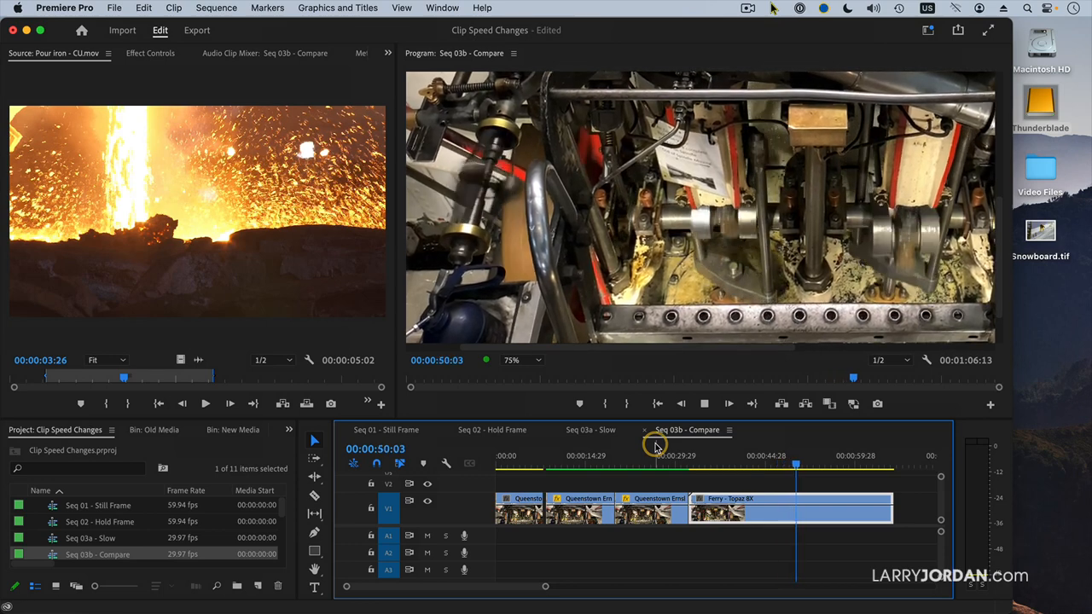
{"action": "left_click", "coordinate": [622, 467]}
{"action": "key", "text": "space"}
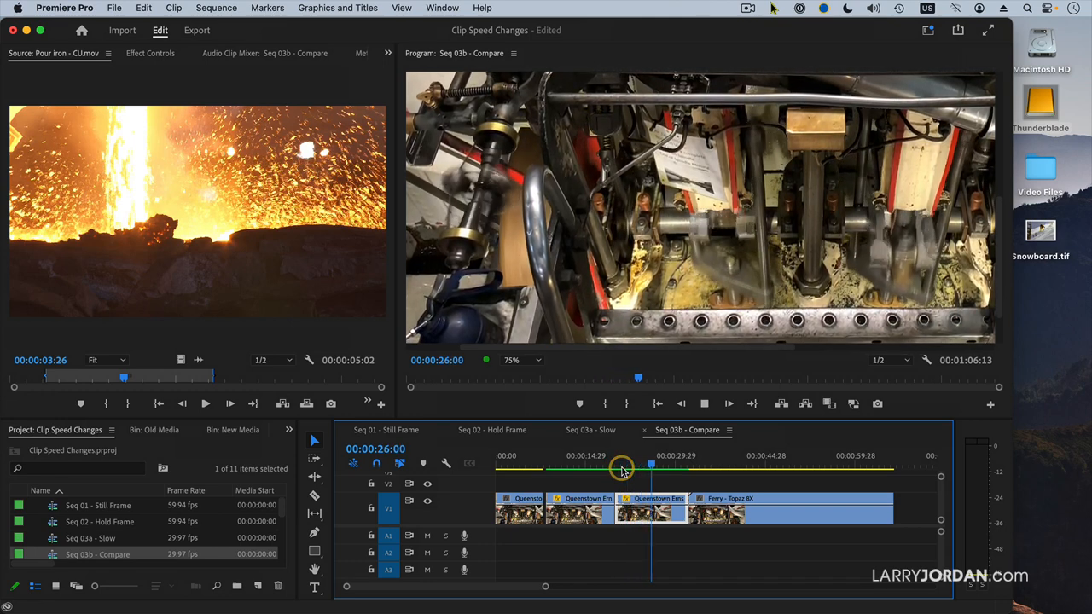
{"action": "key", "text": "Down"}
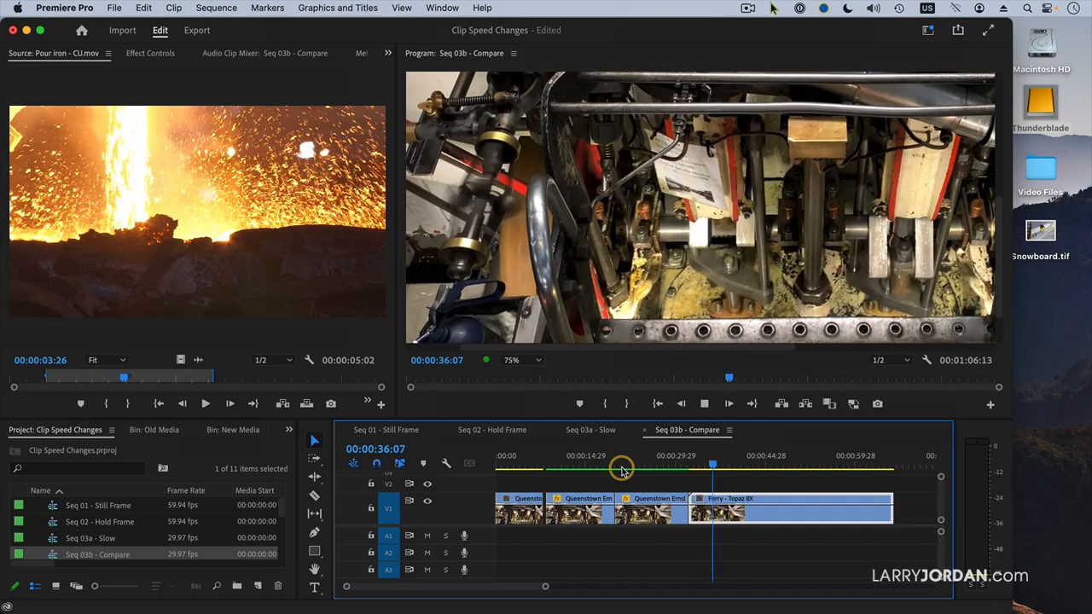
{"action": "key", "text": "space"}
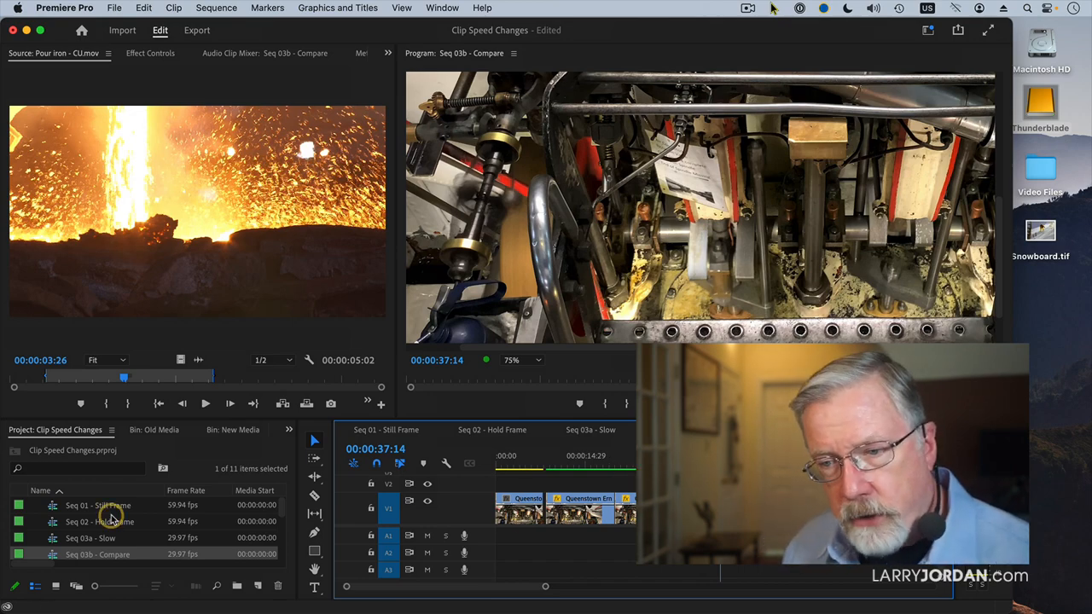
- Open the Seq 05 - Conform - super slowmo sequence and play its first clip
{"action": "scroll", "coordinate": [111, 518], "scroll_direction": "down", "scroll_amount": 3}
{"action": "scroll", "coordinate": [127, 524], "scroll_direction": "down", "scroll_amount": 1}
{"action": "double_click", "coordinate": [128, 538]}
{"action": "key", "text": "space"}
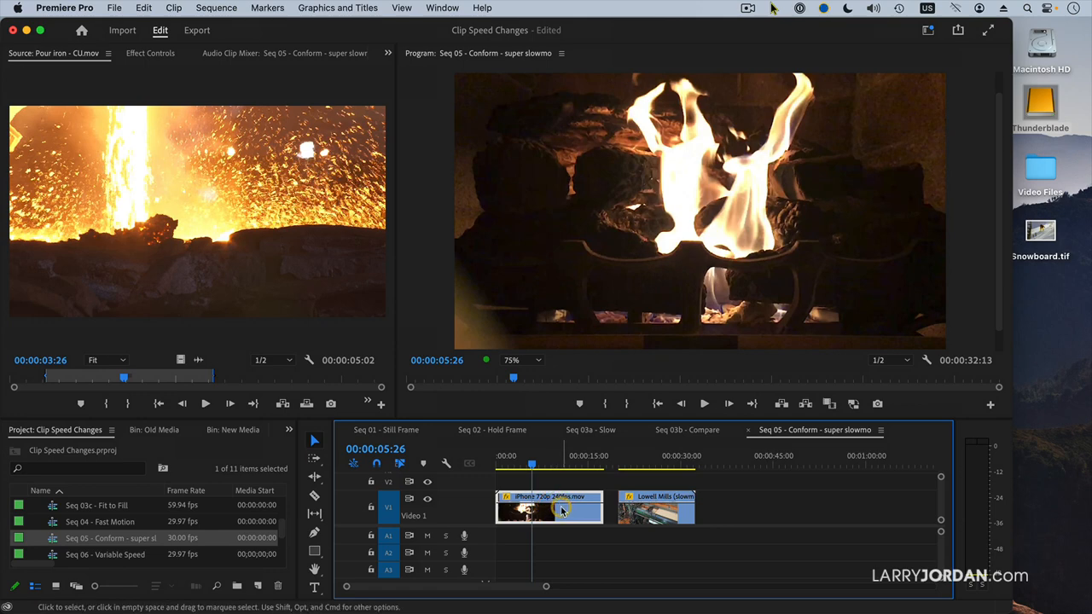
- Set the speed of the iPhone 720p 240fps.mov clip to 10% and play it to examine the slowed flames
{"action": "key", "text": "super+r"}
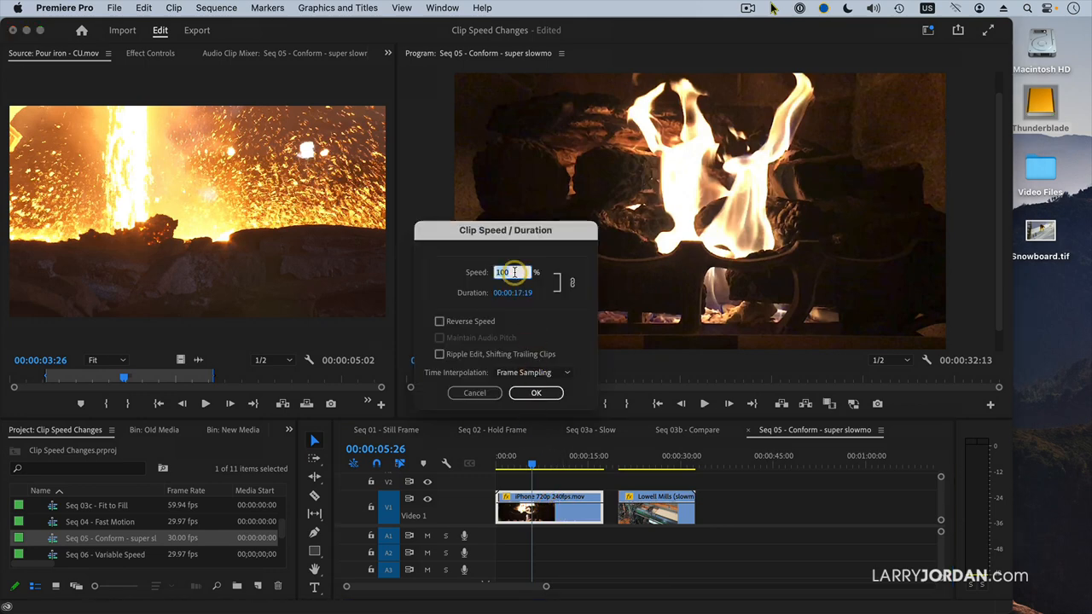
{"action": "left_click", "coordinate": [489, 273]}
{"action": "type", "text": "1"}
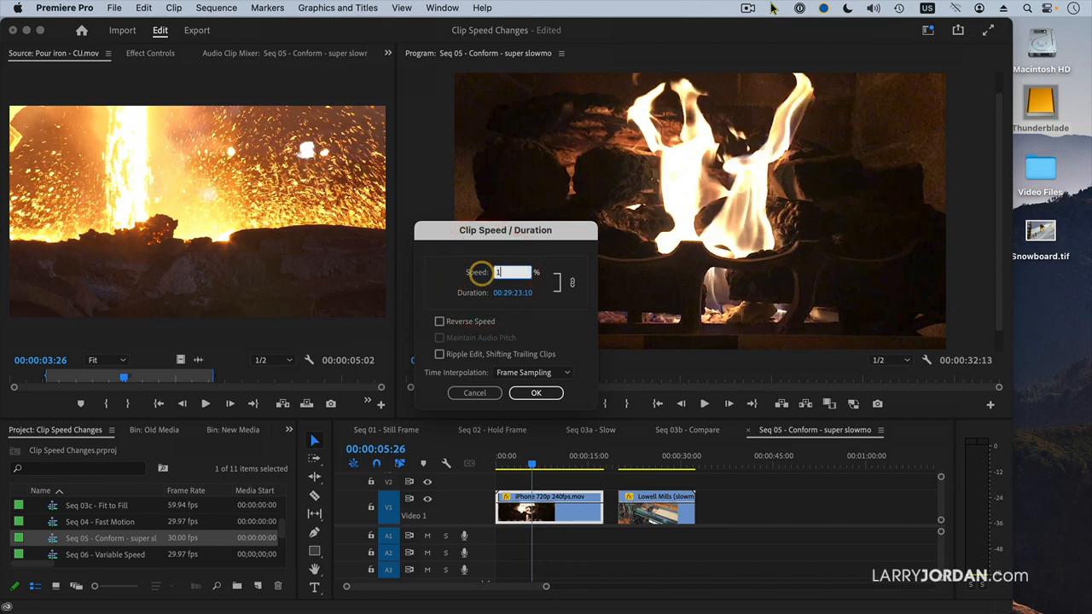
{"action": "key", "text": "Return"}
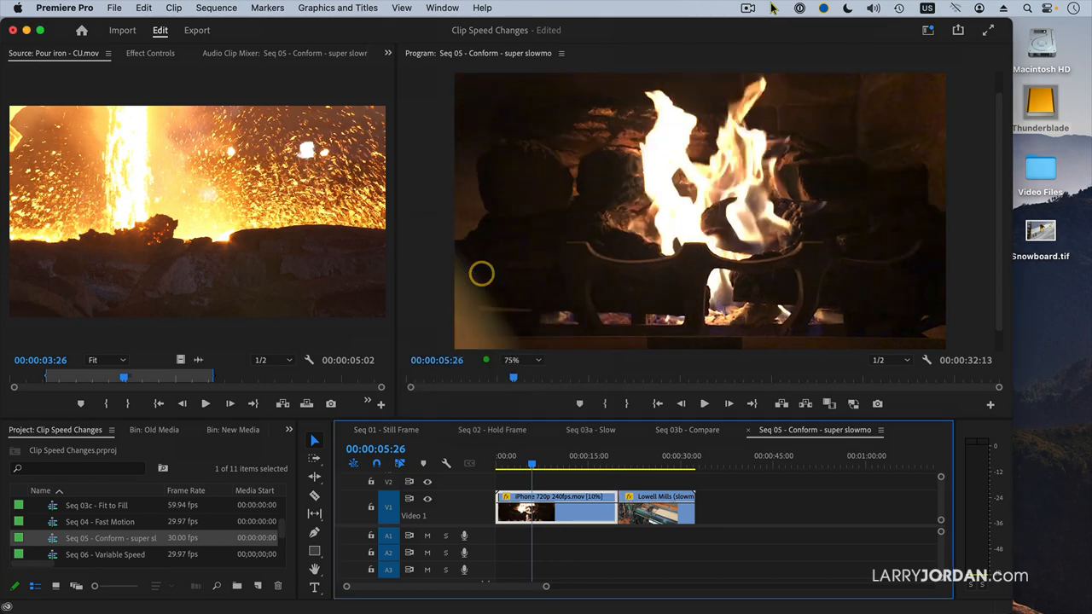
{"action": "key", "text": "space"}
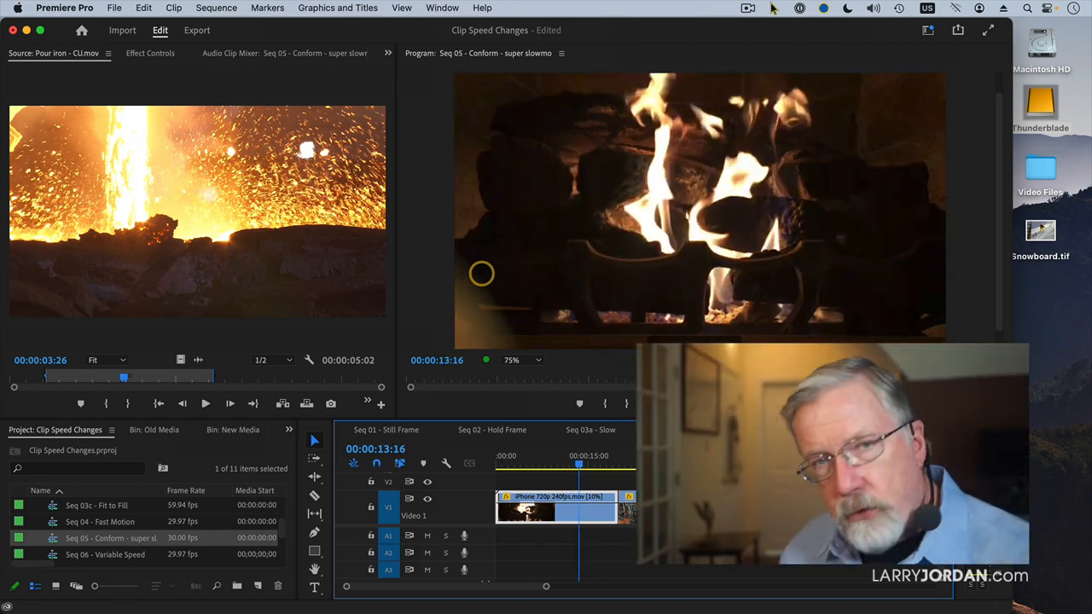
{"action": "key", "text": "space"}
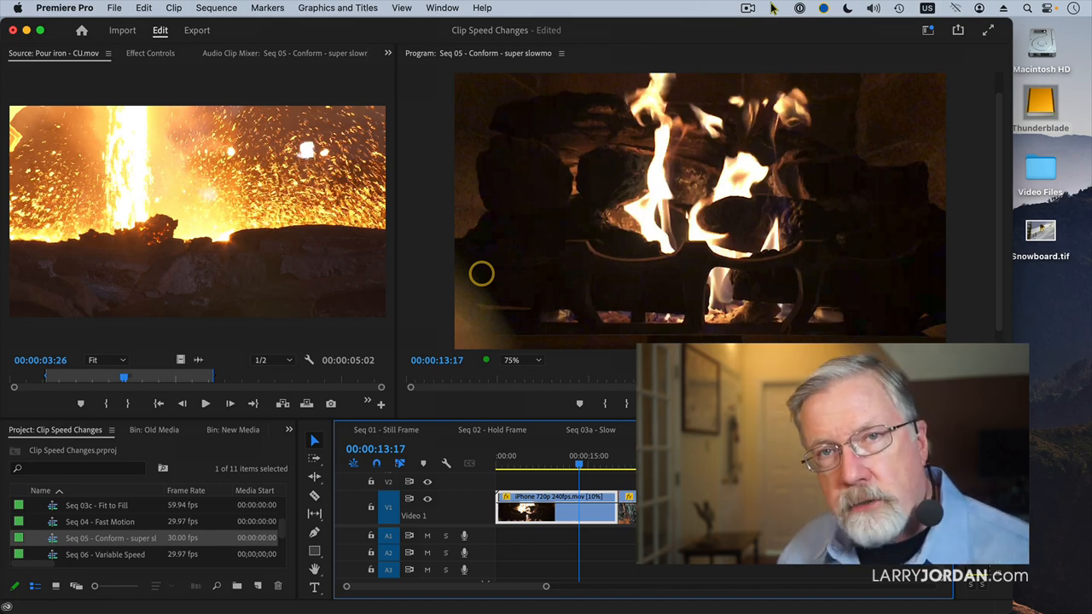
- Play the Lowell Mills (slowmo) clip from its start to examine the loom's motion, then return near its beginning
{"action": "key", "text": "Down"}
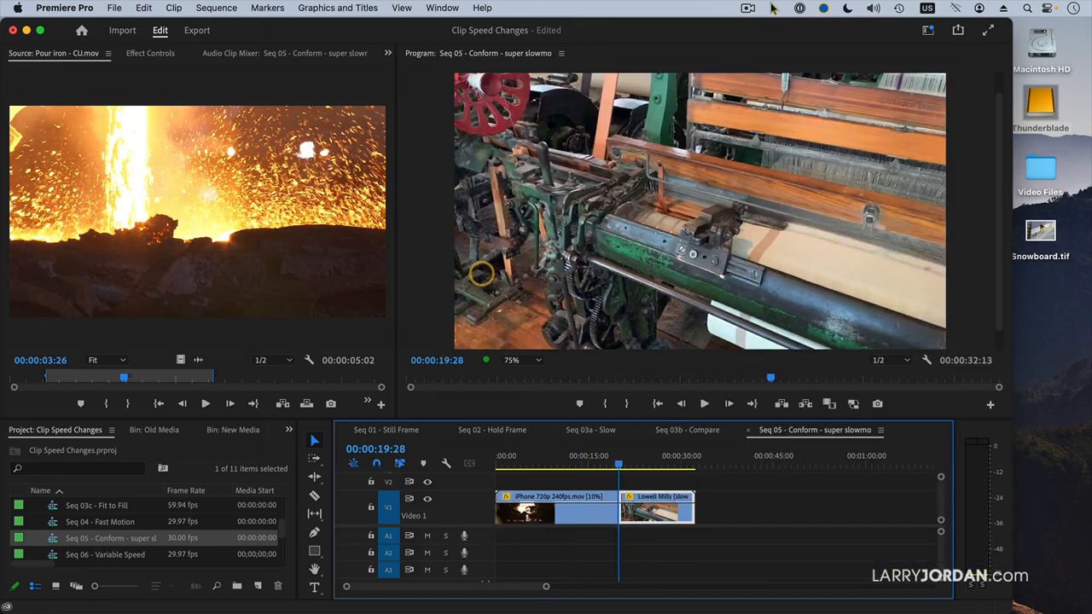
{"action": "key", "text": "space"}
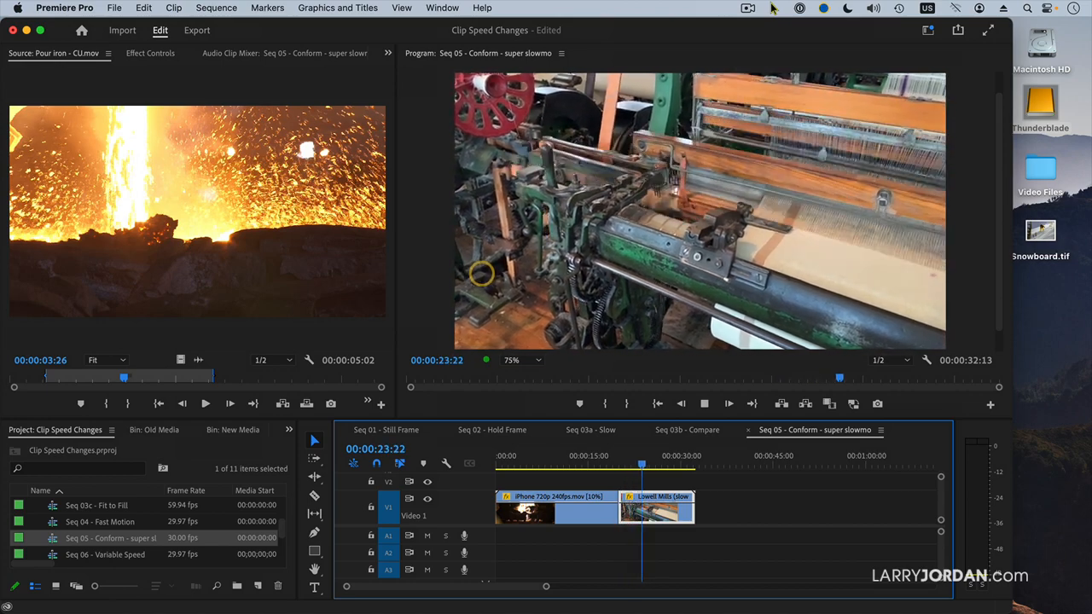
{"action": "left_click", "coordinate": [624, 465]}
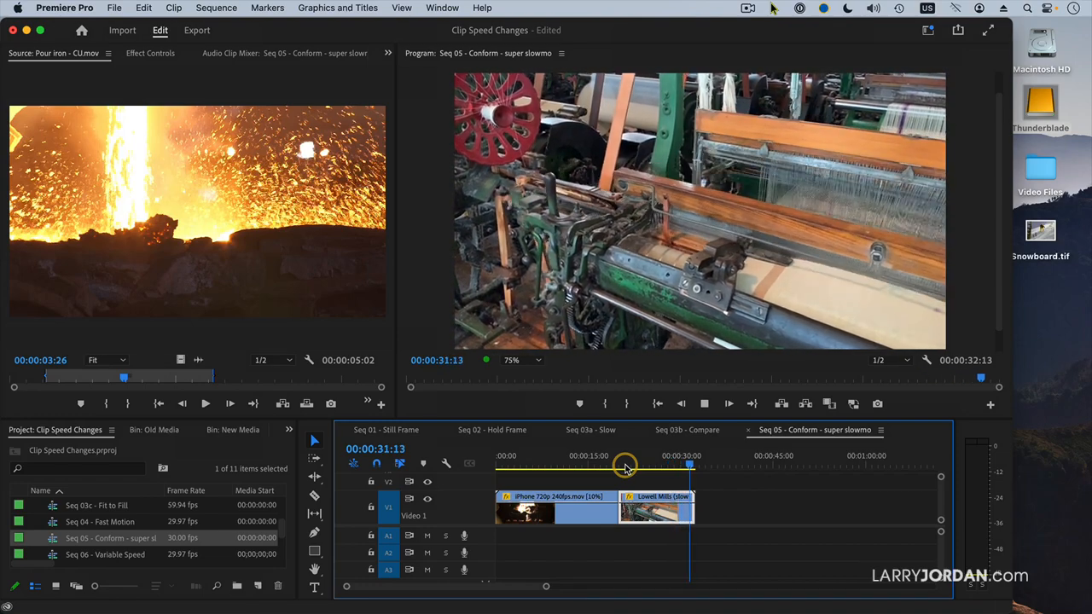
{"action": "key", "text": "space"}
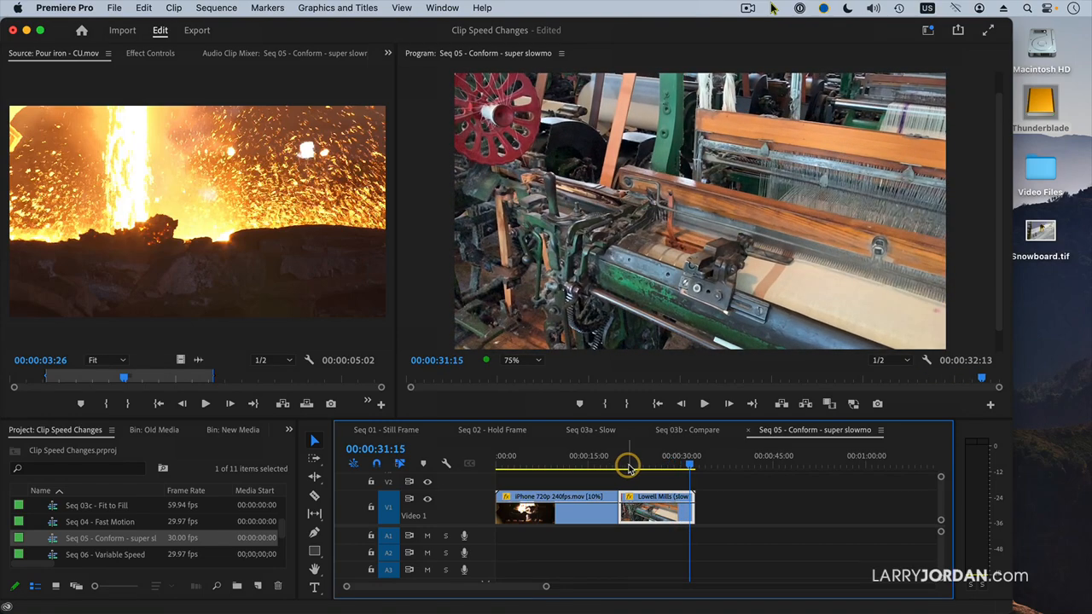
{"action": "left_click", "coordinate": [627, 465]}
- Set the speed of the Lowell Mills (slowmo) clip to 100%
{"action": "left_click", "coordinate": [653, 516]}
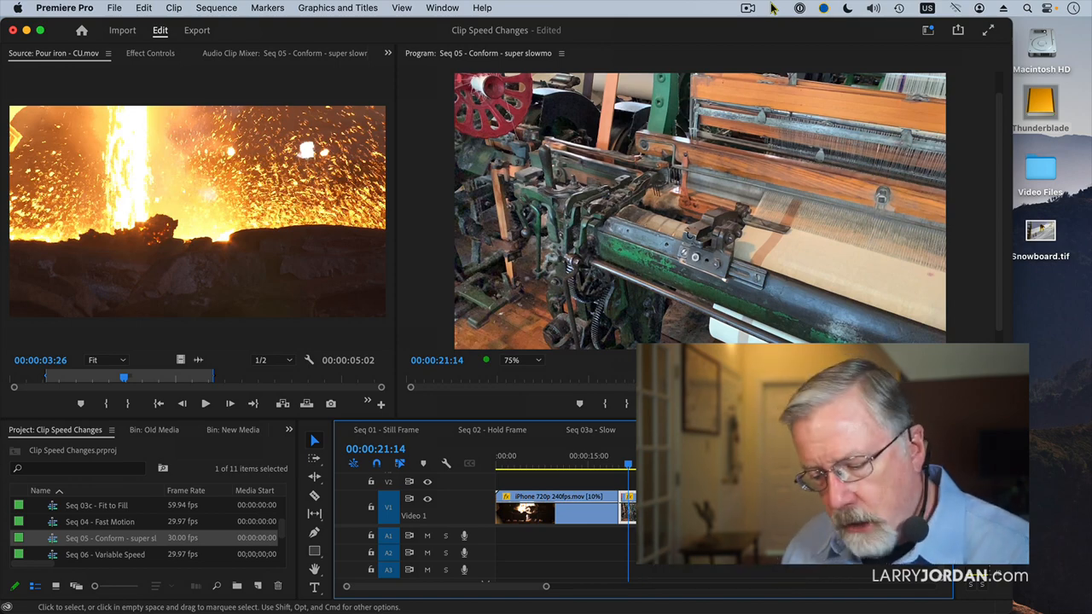
{"action": "key", "text": "super+r"}
{"action": "type", "text": "1"}
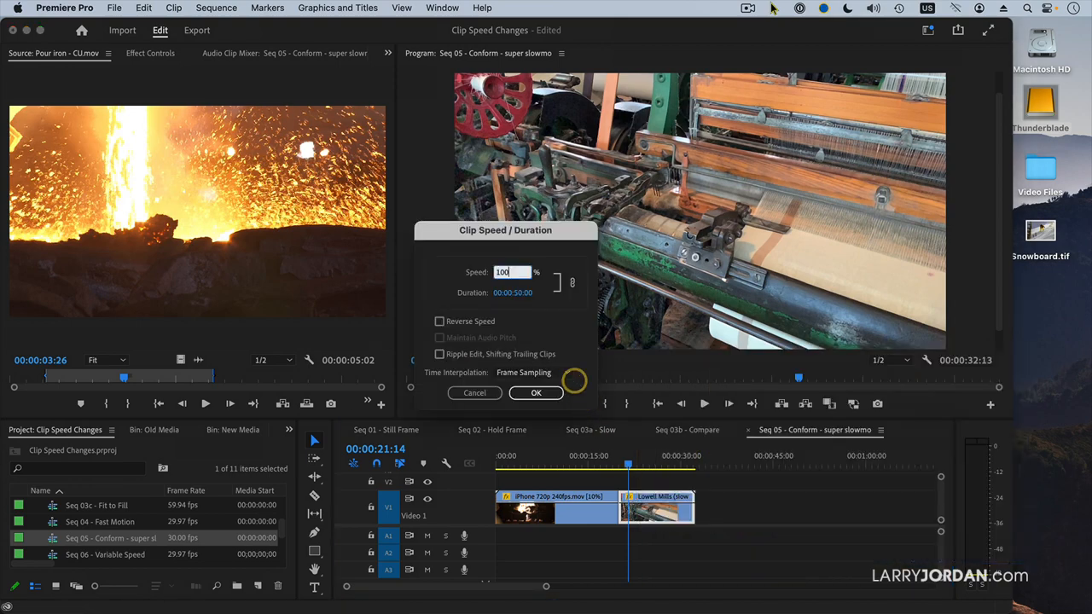
{"action": "type", "text": "00"}
{"action": "key", "text": "Return"}
- Play the Lowell Mills (slowmo) clip at 100% speed to examine the smoothness of the loom's slow motion
{"action": "key", "text": "space"}
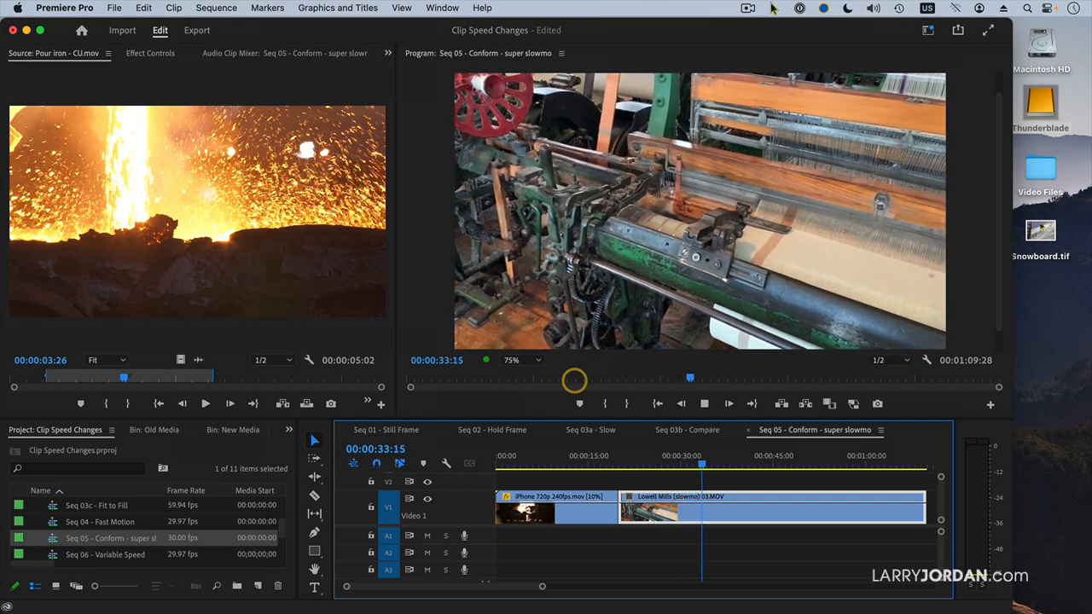
{"action": "key", "text": "space"}
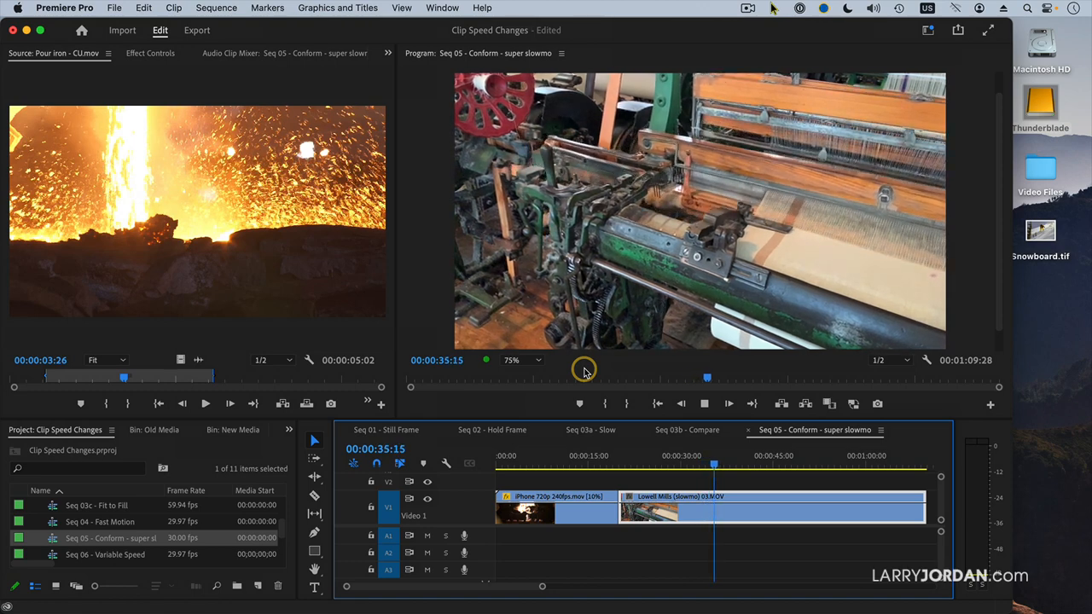
{"action": "key", "text": "space"}
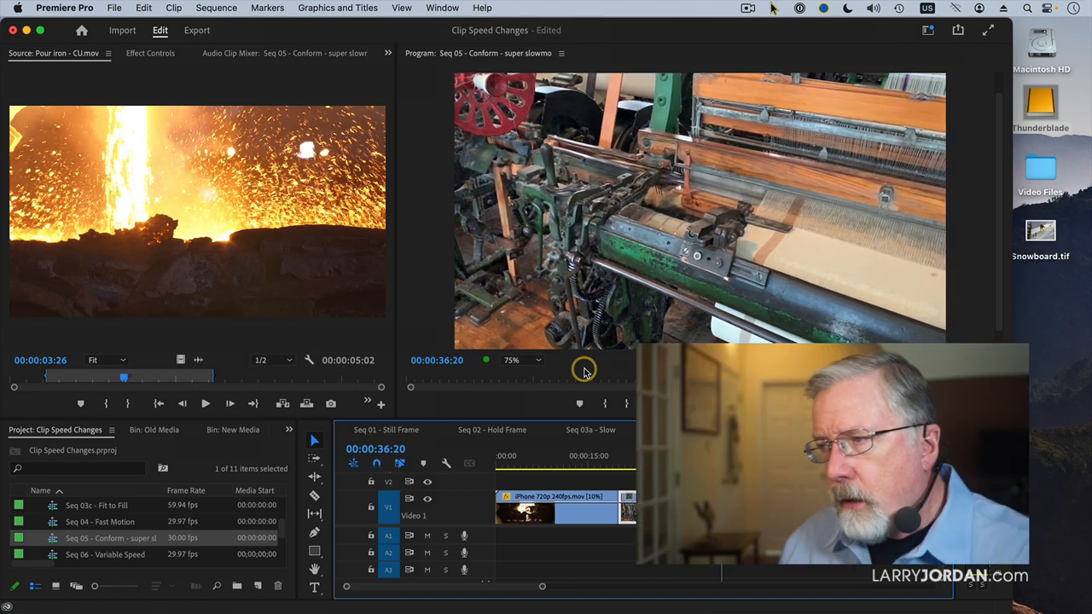